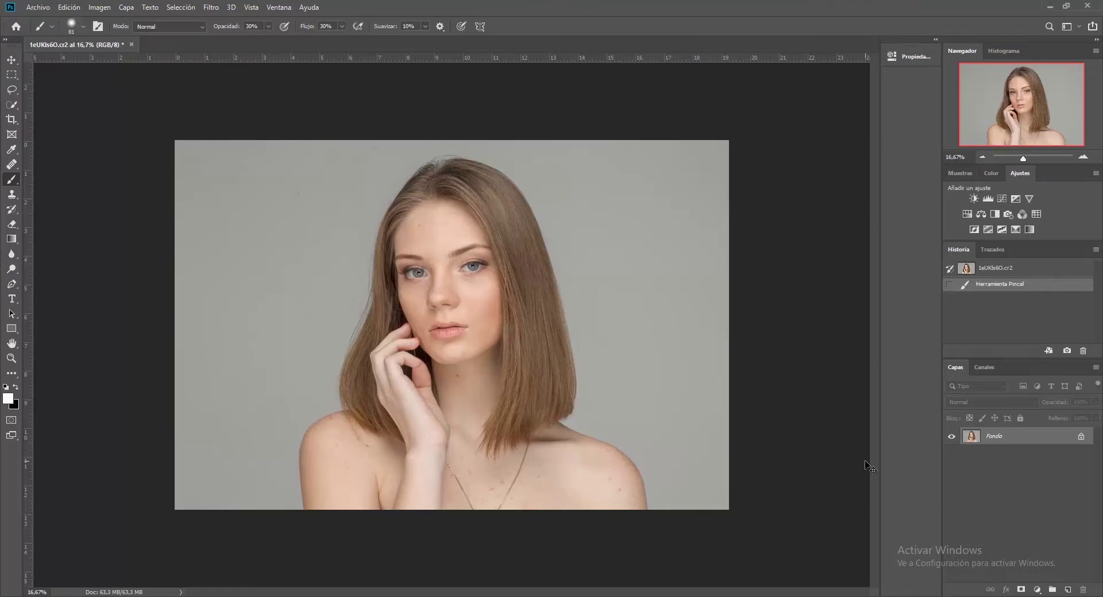
Step: Zoom in and duplicate the Fondo background layer as Capa 1
key(ctrl+plus)
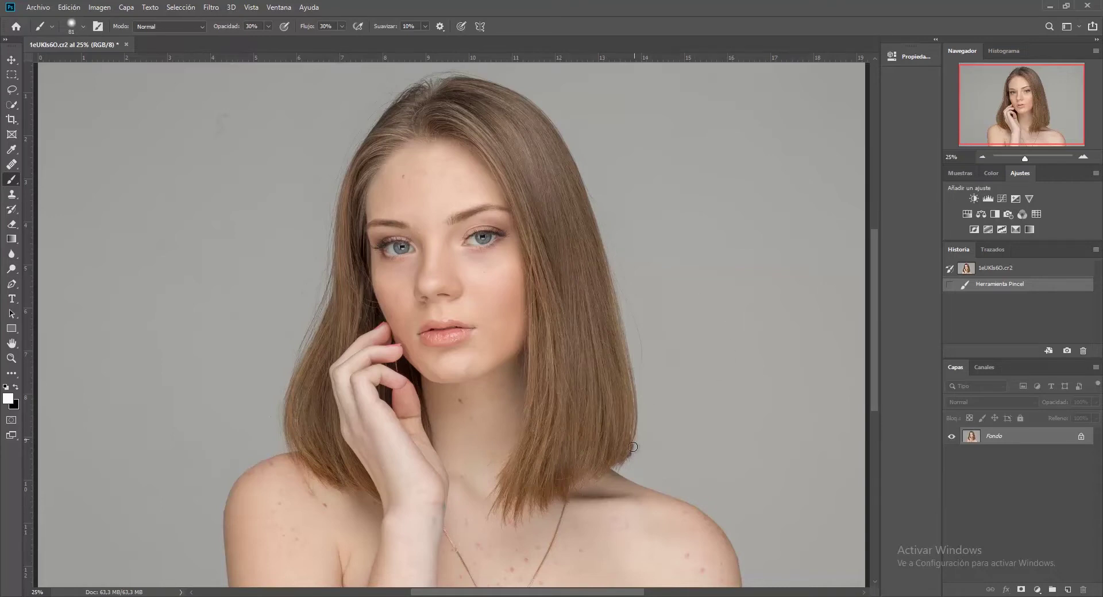
key(ctrl+j)
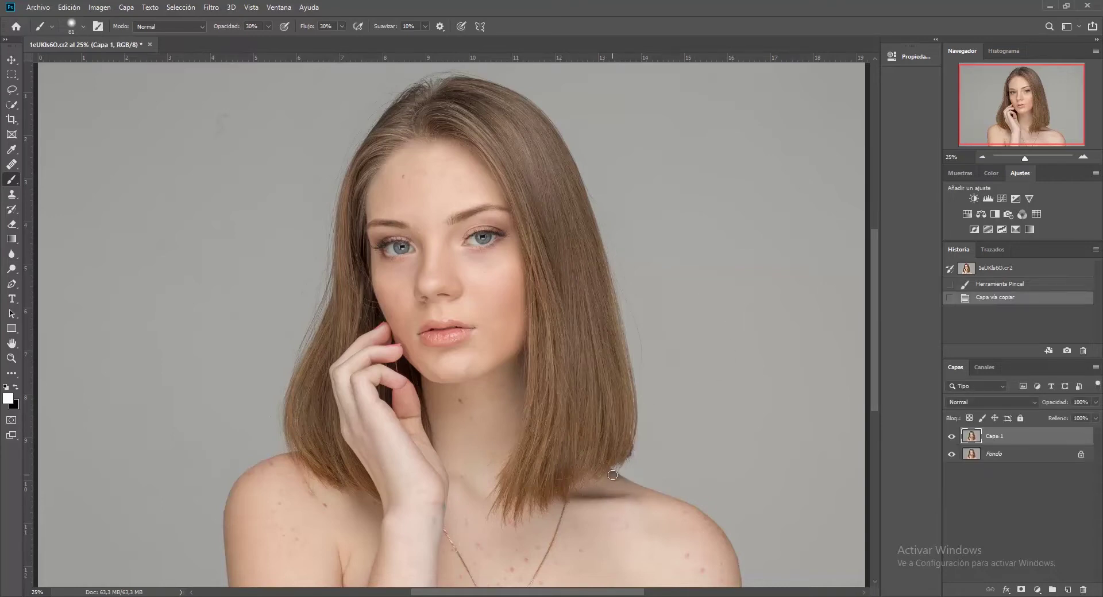
Step: Zoom to 66.7% on the forehead, select the Patch tool (Herramienta Parche), and show the adjustment-layer list
key(ctrl+plus)
key(ctrl+plus)
key(ctrl+plus)
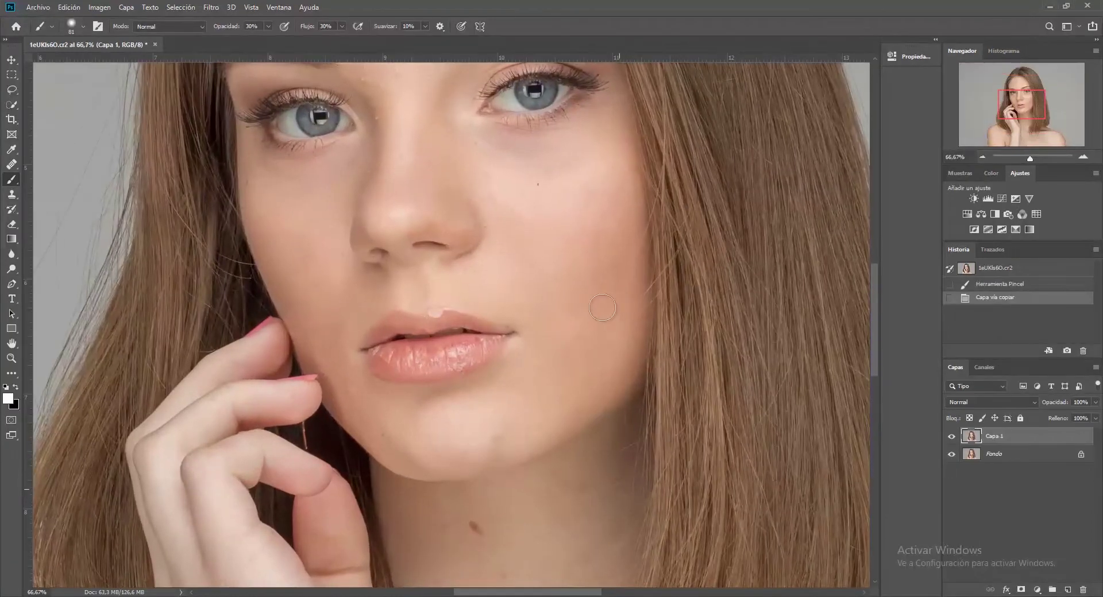
drag(602, 309, 606, 534)
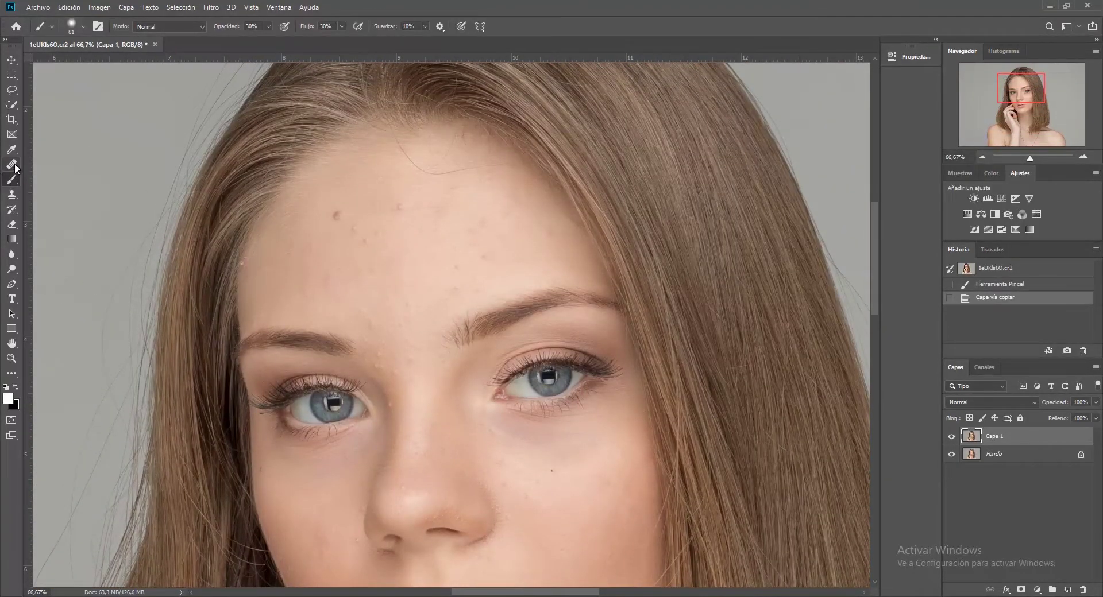
click(13, 166)
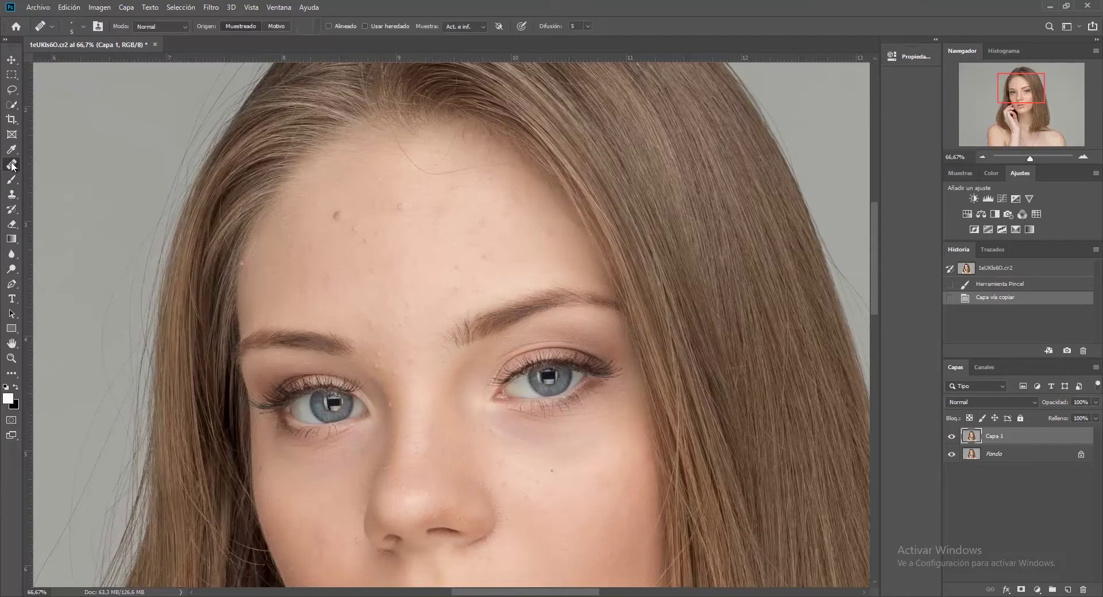
right_click(11, 166)
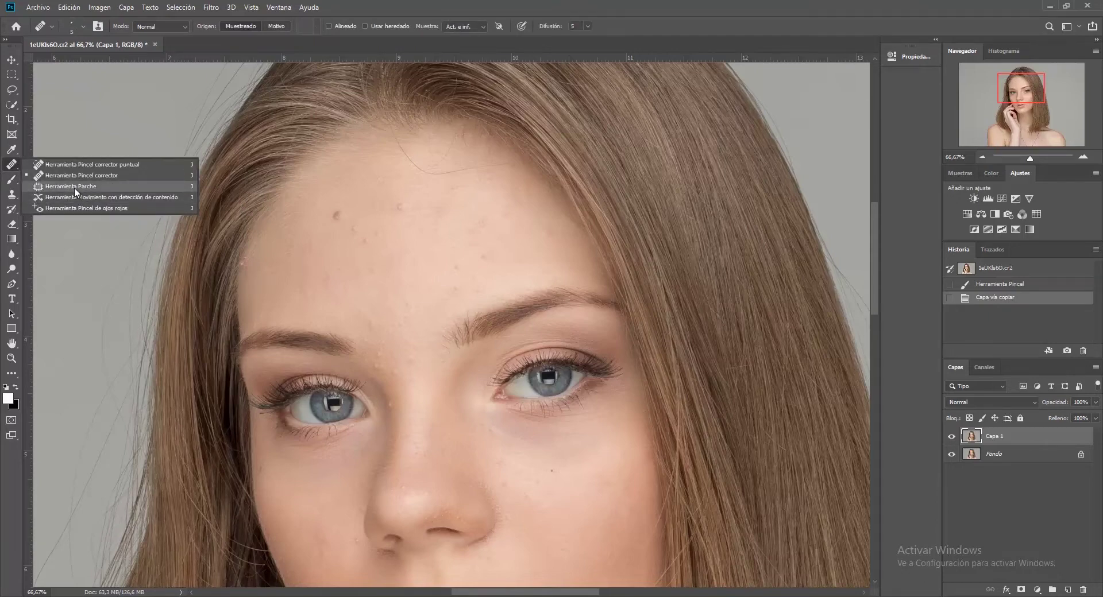
click(76, 187)
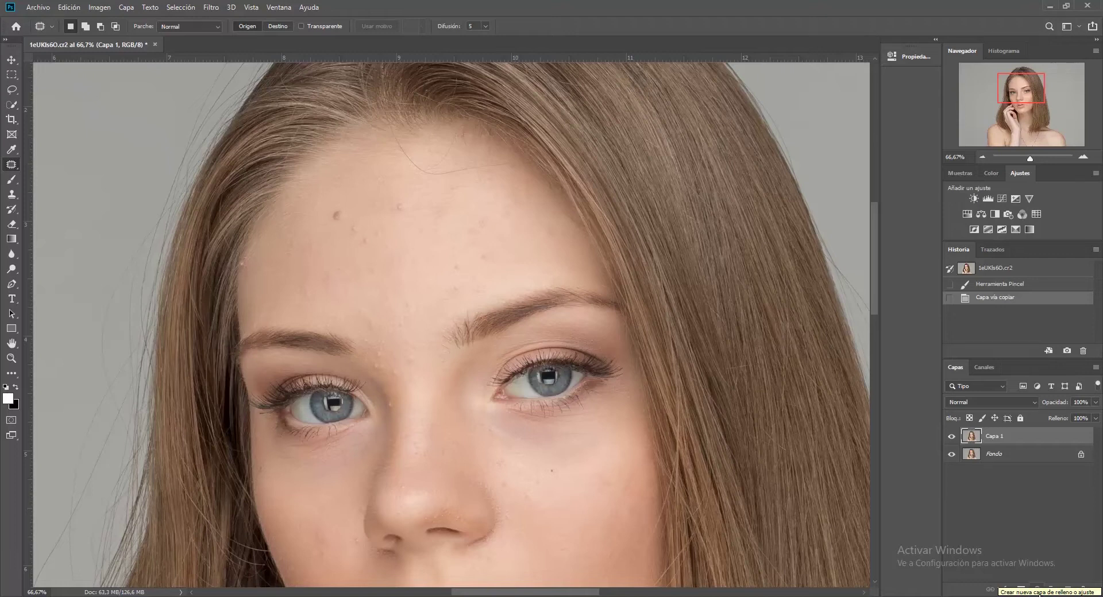
click(1023, 592)
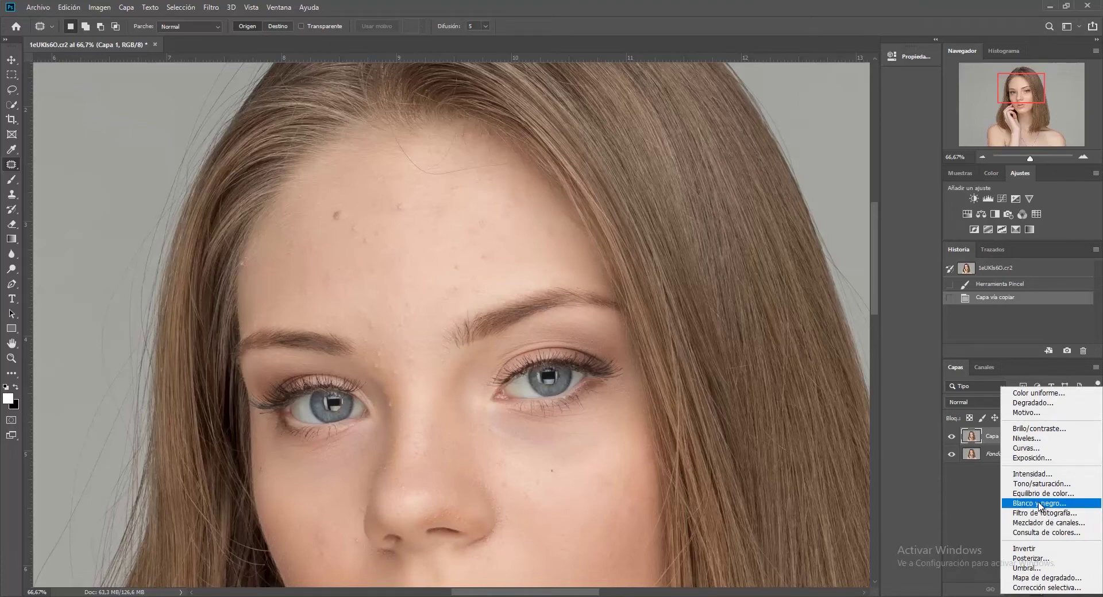
Step: Add a Blanco y negro adjustment layer with Rojos -14 and Amarillos -21, then select Capa 1
click(1039, 504)
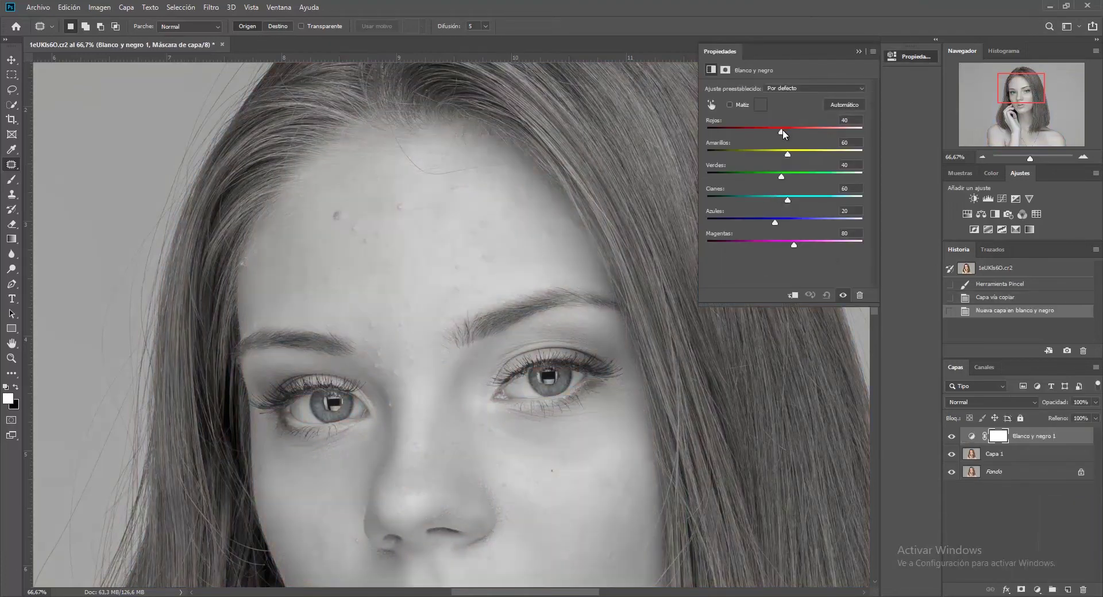
drag(782, 132, 762, 156)
scroll(519, 412, down, 2)
scroll(519, 411, down, 3)
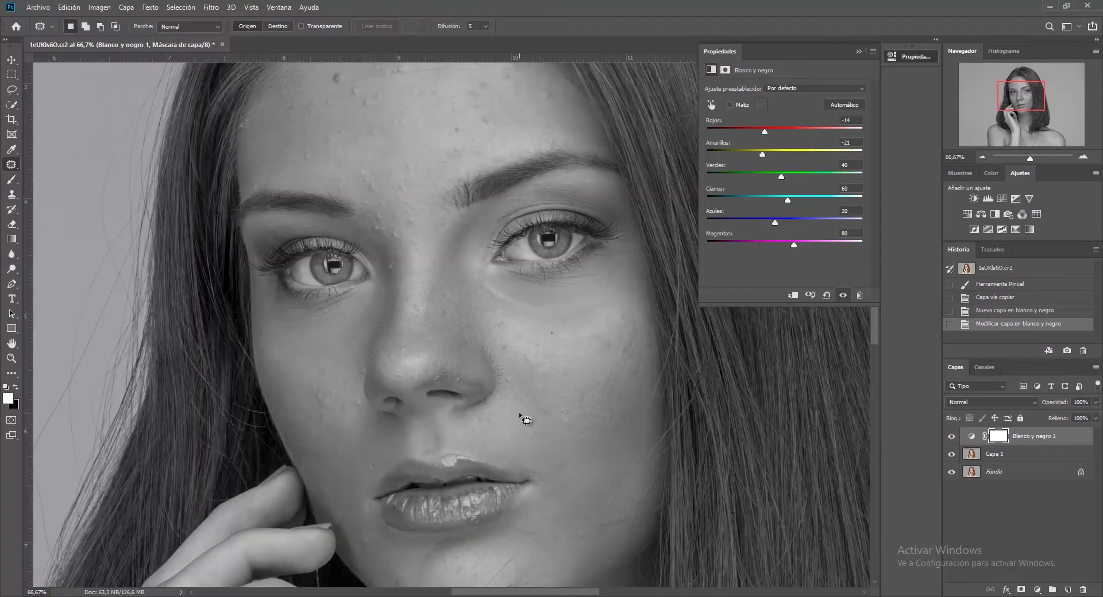
click(856, 50)
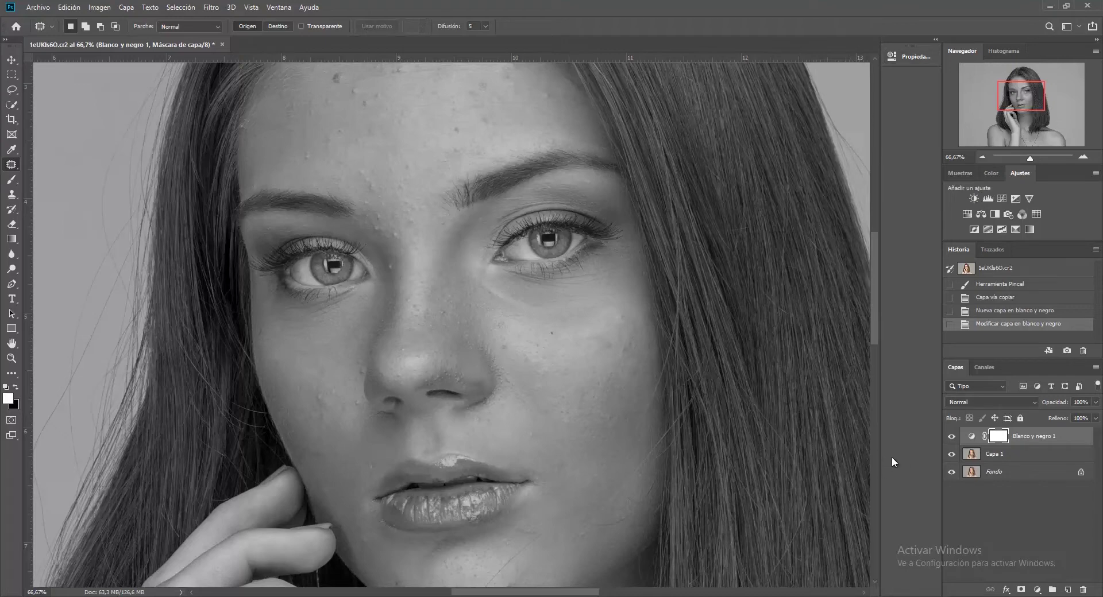
click(992, 457)
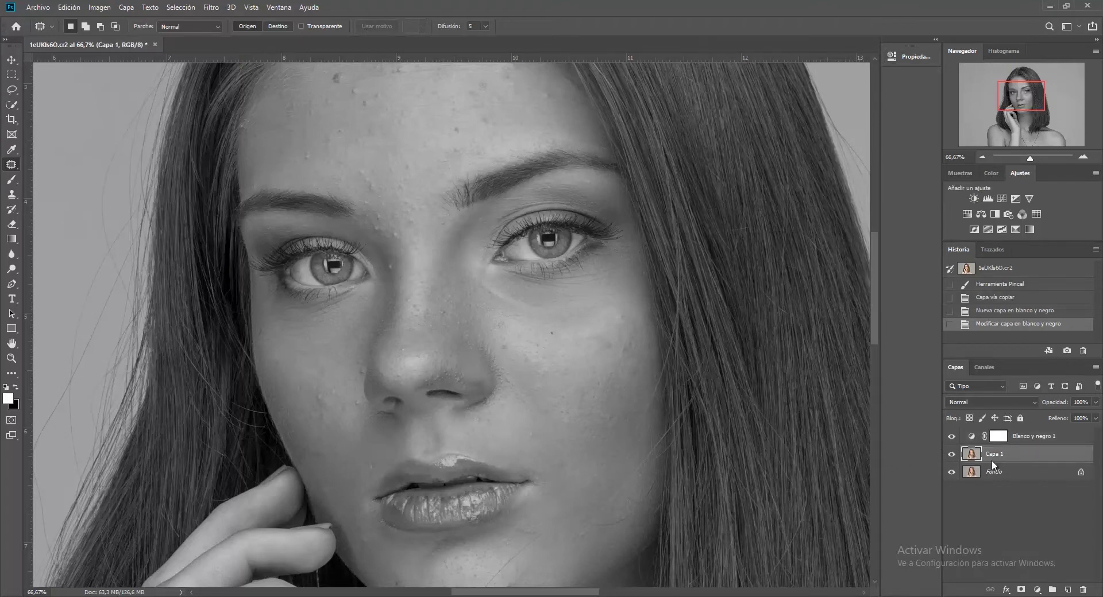
Step: Zoom to 100% on the forehead and patch the first spot onto clean skin
key(ctrl+plus)
key(ctrl+plus)
drag(573, 238, 697, 444)
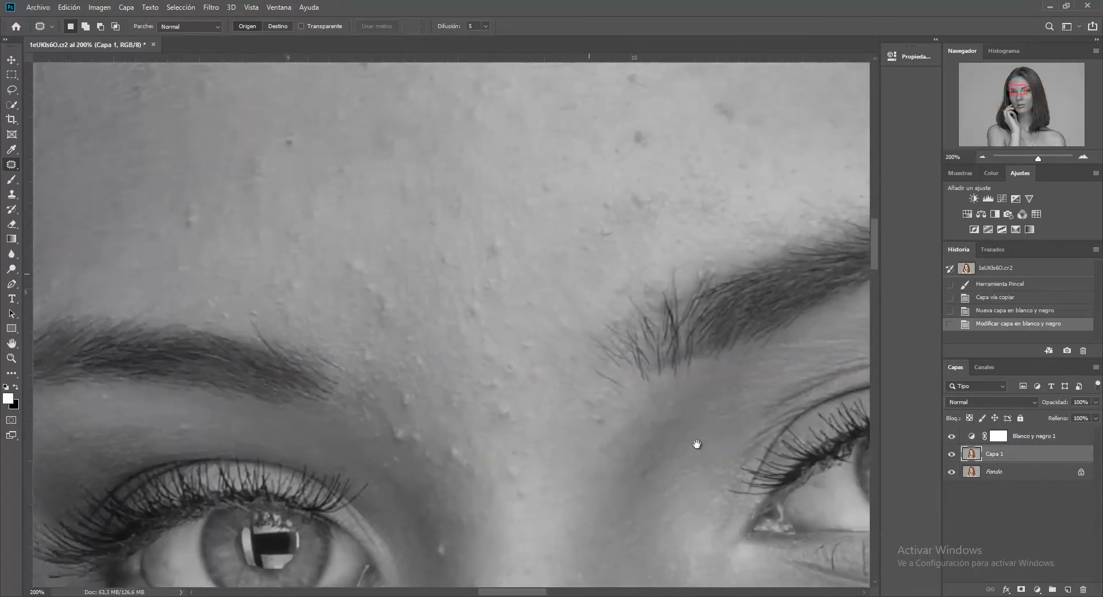
key(ctrl+minus)
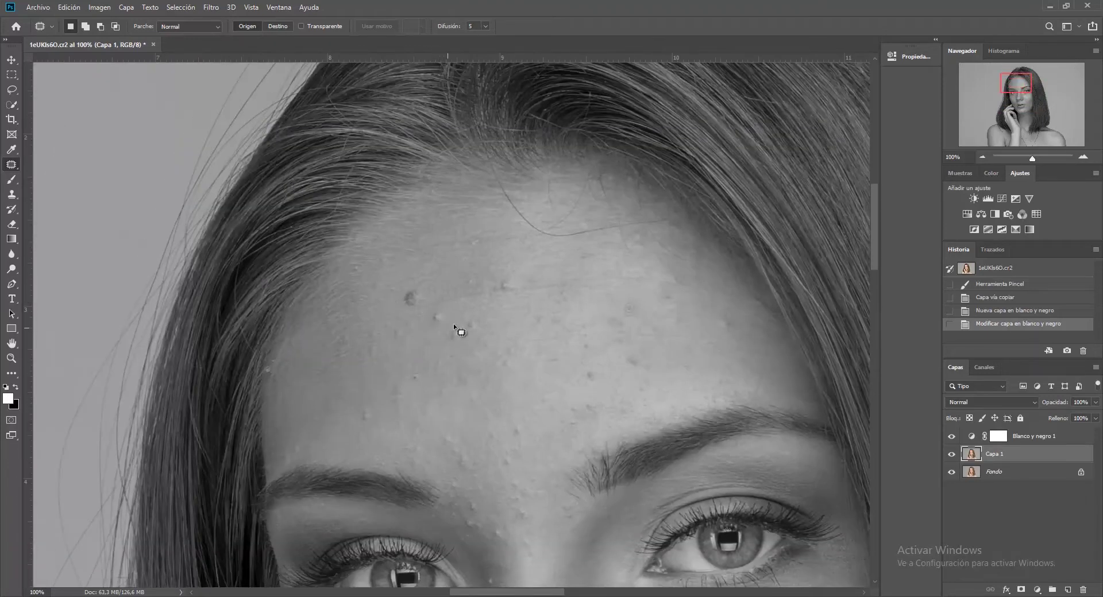
drag(439, 323, 440, 322)
click(438, 335)
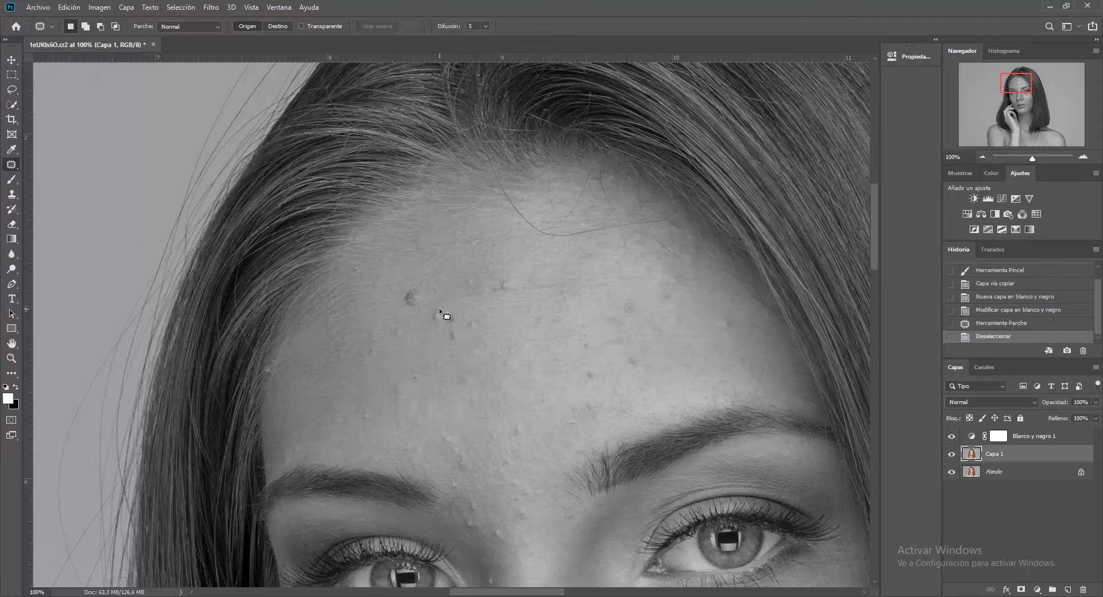
drag(448, 317, 411, 322)
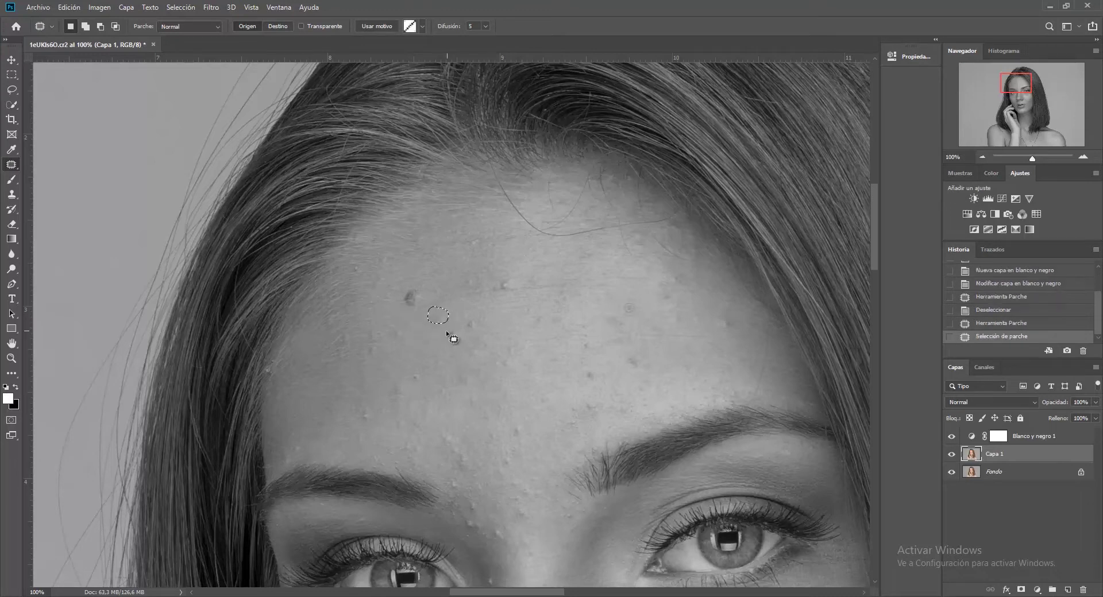
click(455, 340)
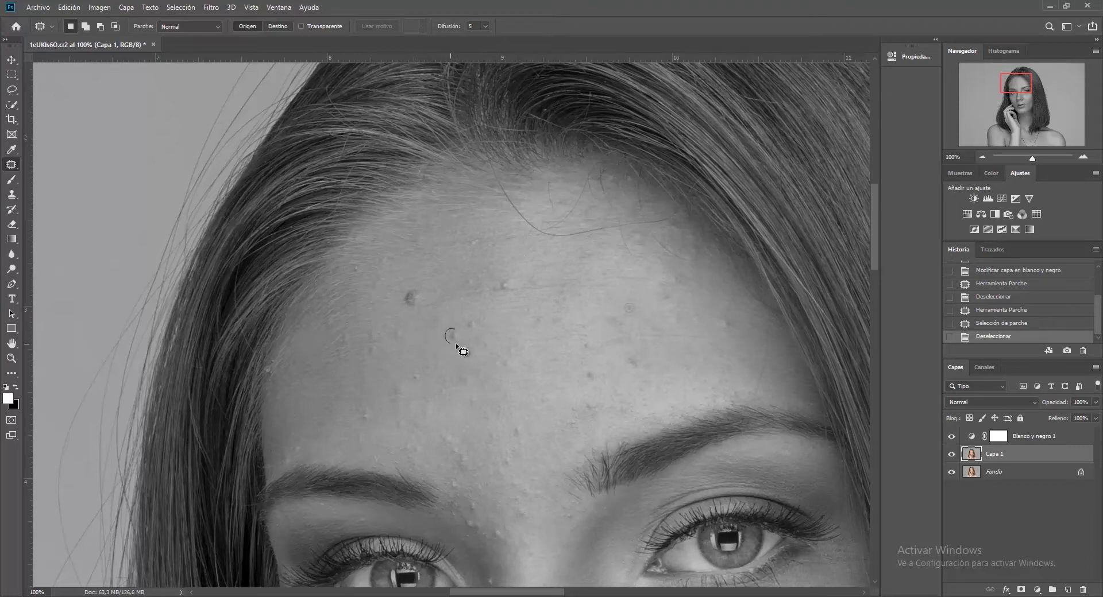
Step: Patch two more small mid-forehead blemishes, deselecting with Ctrl+D after each
drag(462, 337, 449, 330)
drag(454, 336, 453, 320)
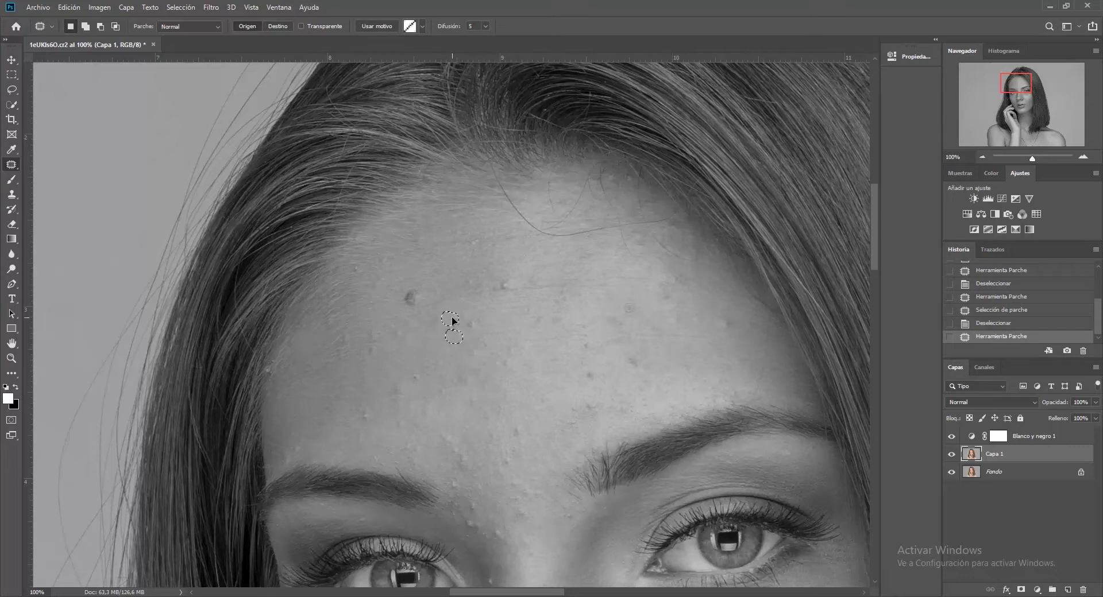
drag(453, 320, 499, 325)
key(ctrl+d)
key(ctrl+d)
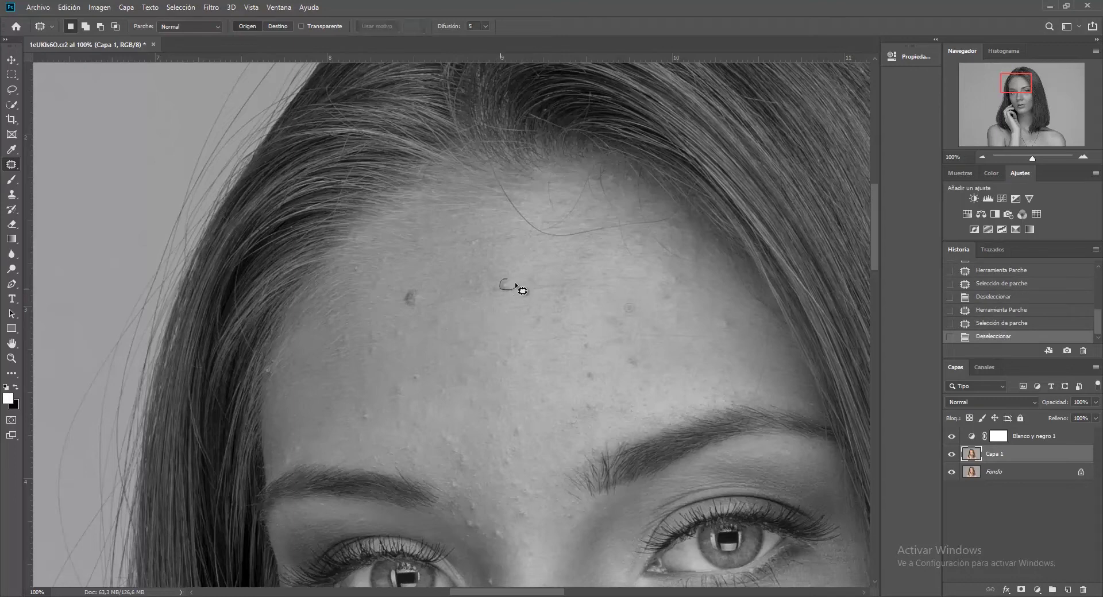
mouse_move(515, 282)
mouse_down()
mouse_move(514, 271)
mouse_move(490, 288)
mouse_move(468, 264)
mouse_move(488, 234)
mouse_move(482, 242)
mouse_up()
key(ctrl+d)
key(ctrl+d)
key(ctrl+d)
Step: Toggle Blanco y negro 1 repeatedly to compare colour and greyscale, then patch another forehead spot
click(951, 437)
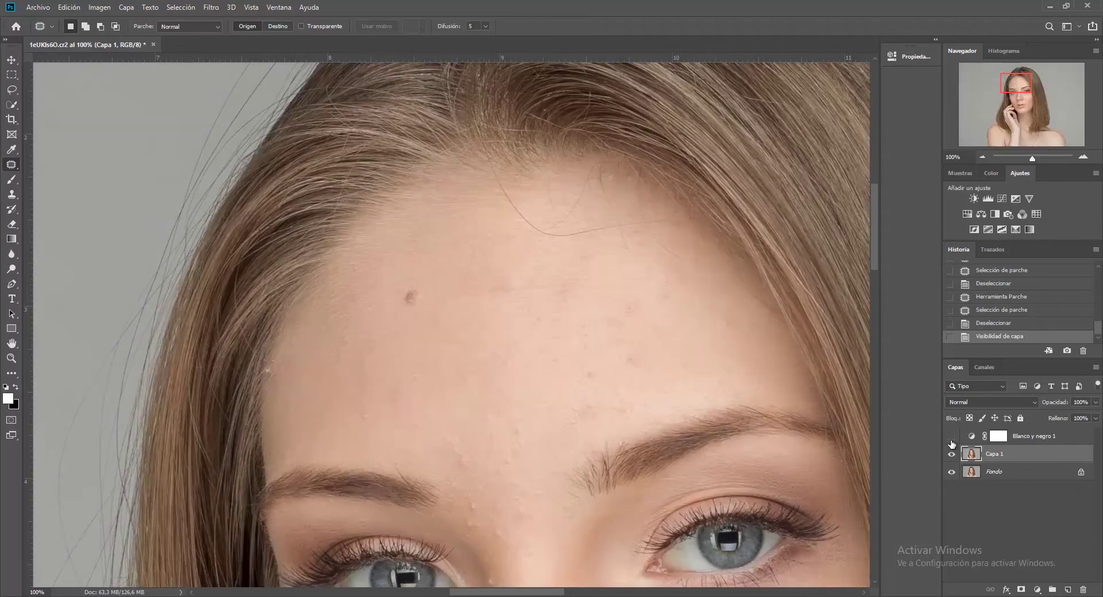
click(951, 437)
click(952, 438)
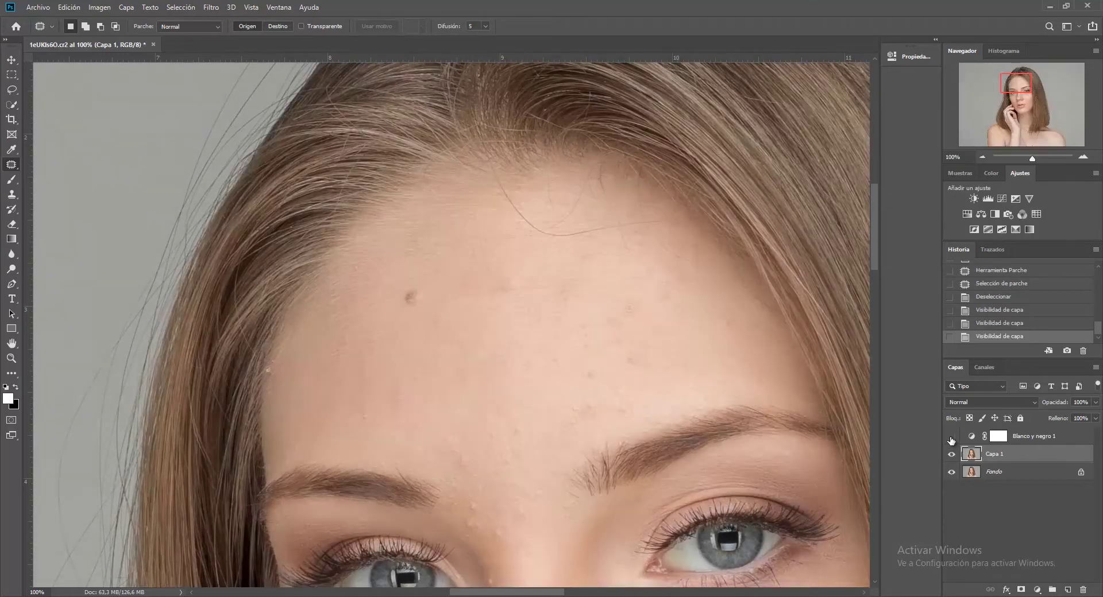
click(951, 438)
click(951, 437)
click(951, 437)
click(952, 437)
click(951, 438)
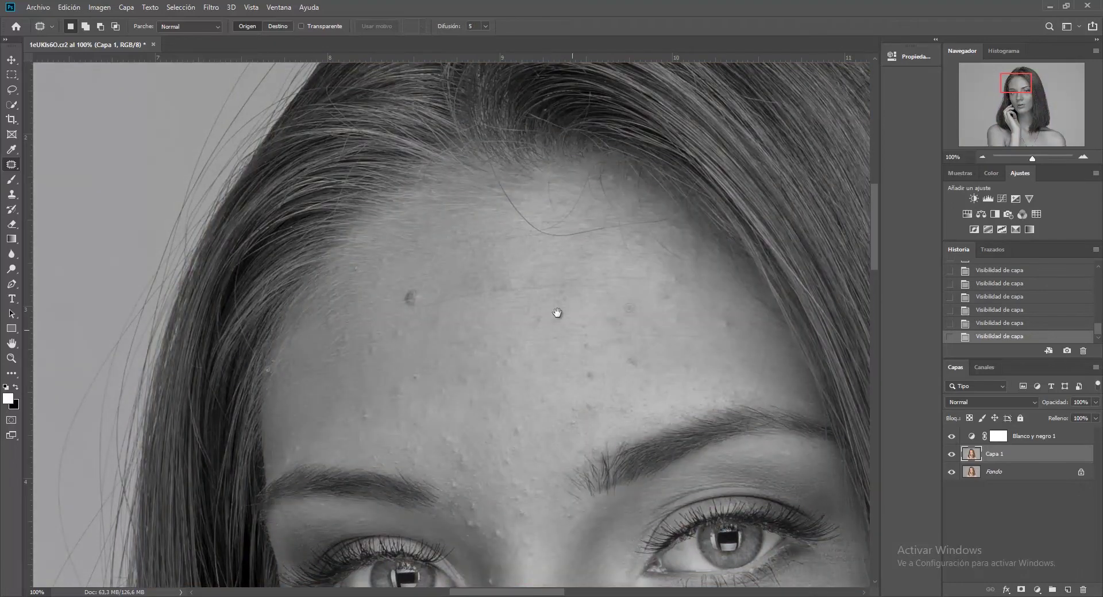
mouse_move(556, 312)
mouse_down()
mouse_move(497, 252)
mouse_move(548, 256)
mouse_move(533, 281)
mouse_move(569, 270)
mouse_move(561, 247)
mouse_move(513, 251)
mouse_move(532, 235)
mouse_move(527, 217)
mouse_move(592, 198)
mouse_move(578, 205)
mouse_move(647, 224)
mouse_move(670, 243)
mouse_up()
key(ctrl+d)
key(ctrl+d)
key(ctrl+d)
key(ctrl+d)
key(ctrl+d)
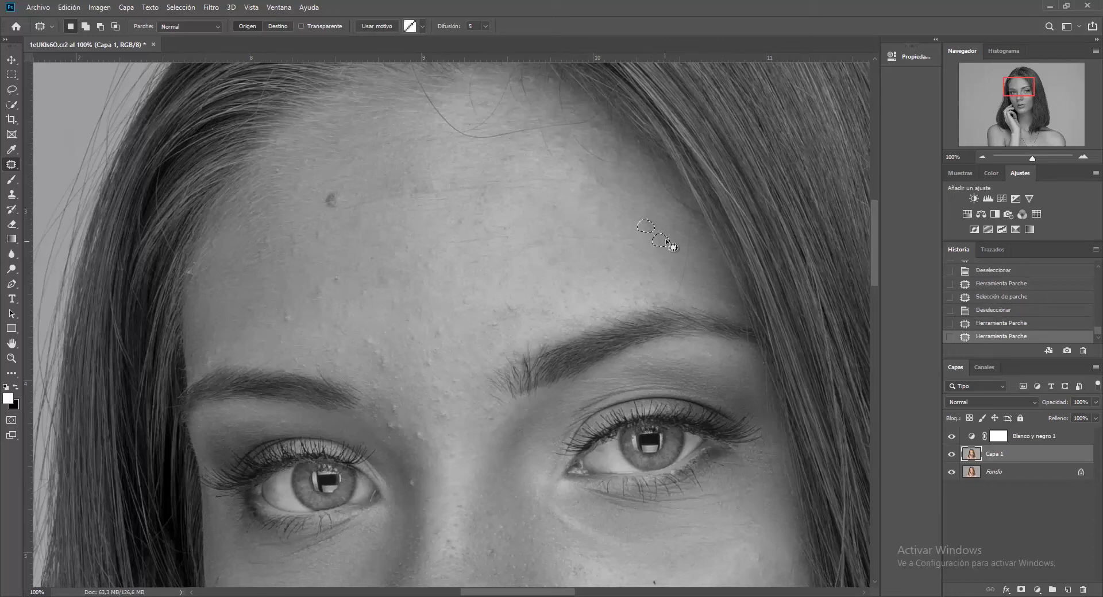
Step: Patch two small spots above the right eyebrow, deselecting after each
key(ctrl+d)
mouse_move(608, 224)
mouse_down()
mouse_move(581, 234)
mouse_move(603, 220)
mouse_up()
key(ctrl+d)
key(ctrl+d)
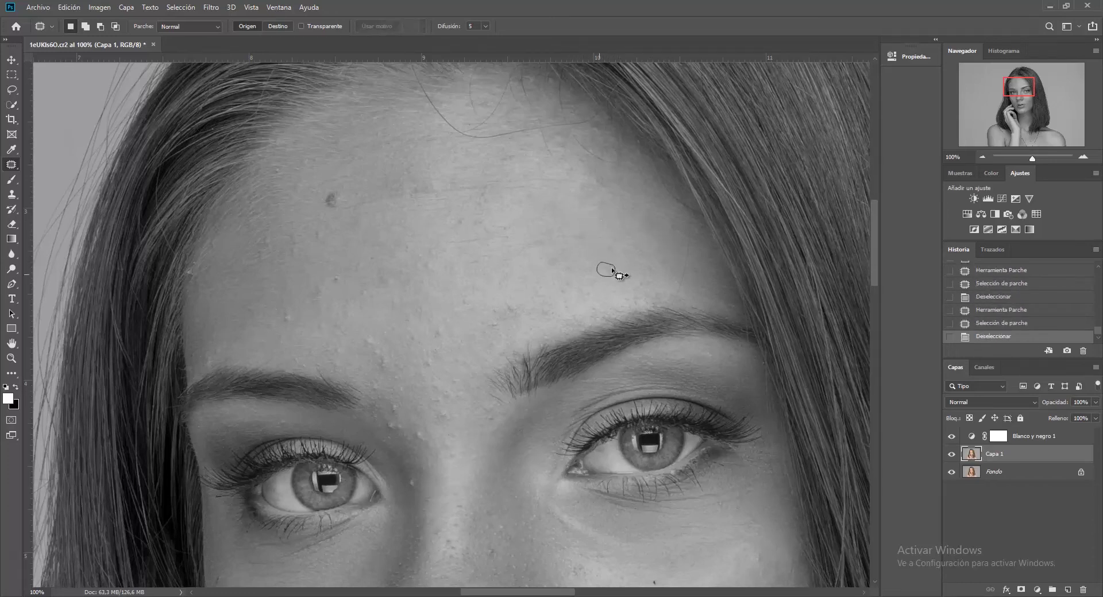
drag(614, 270, 608, 265)
key(ctrl+d)
drag(429, 229, 561, 237)
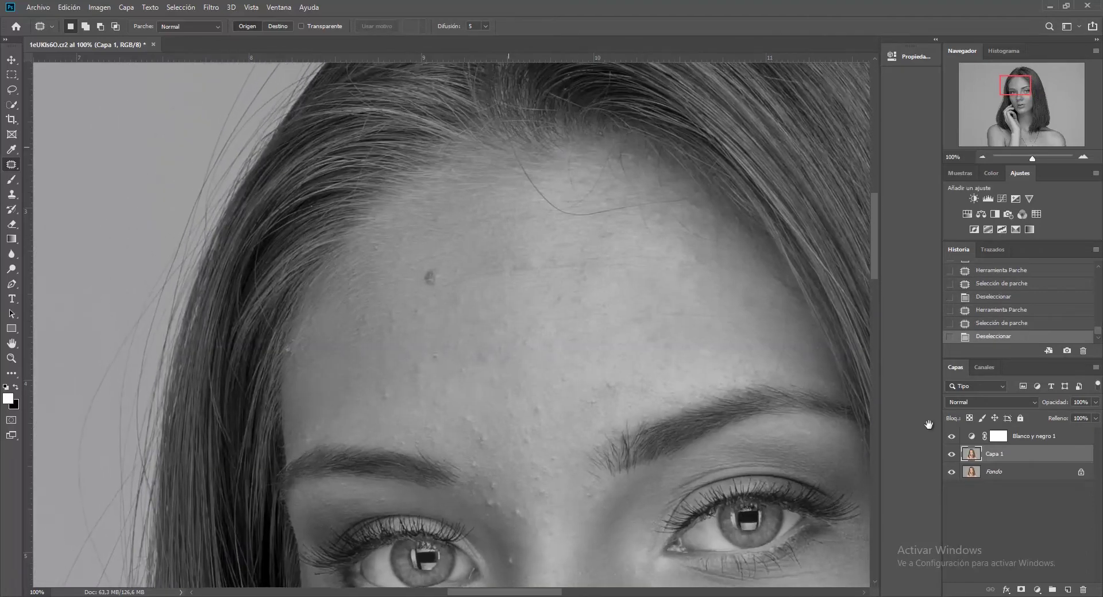
Step: Check the colour view with the helper layer, then patch a dark forehead spot
click(951, 436)
click(951, 436)
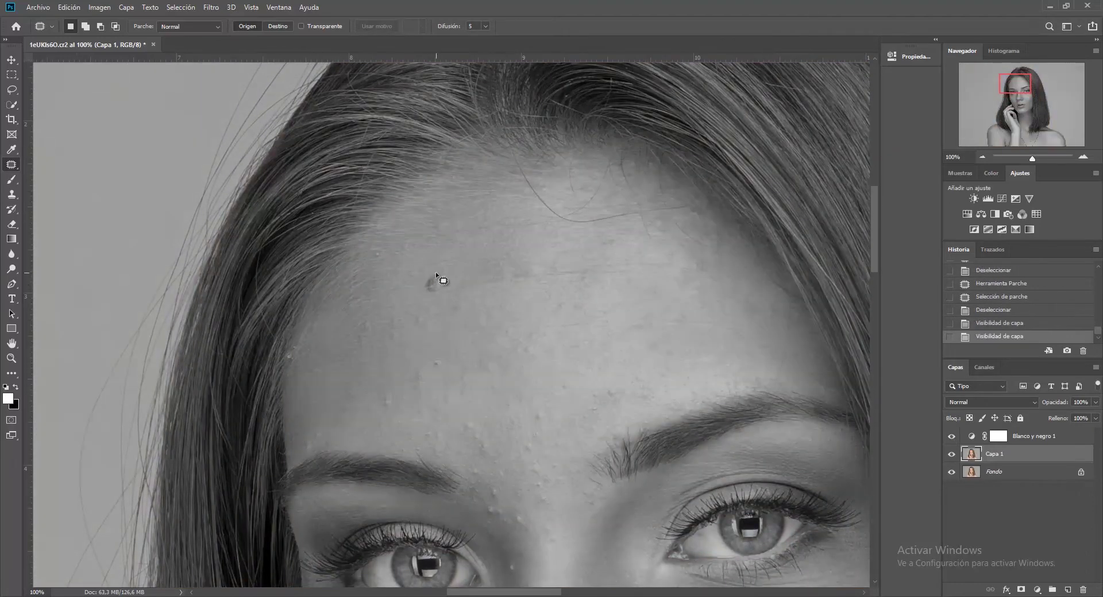
drag(441, 278, 460, 275)
key(ctrl+d)
drag(507, 312, 561, 199)
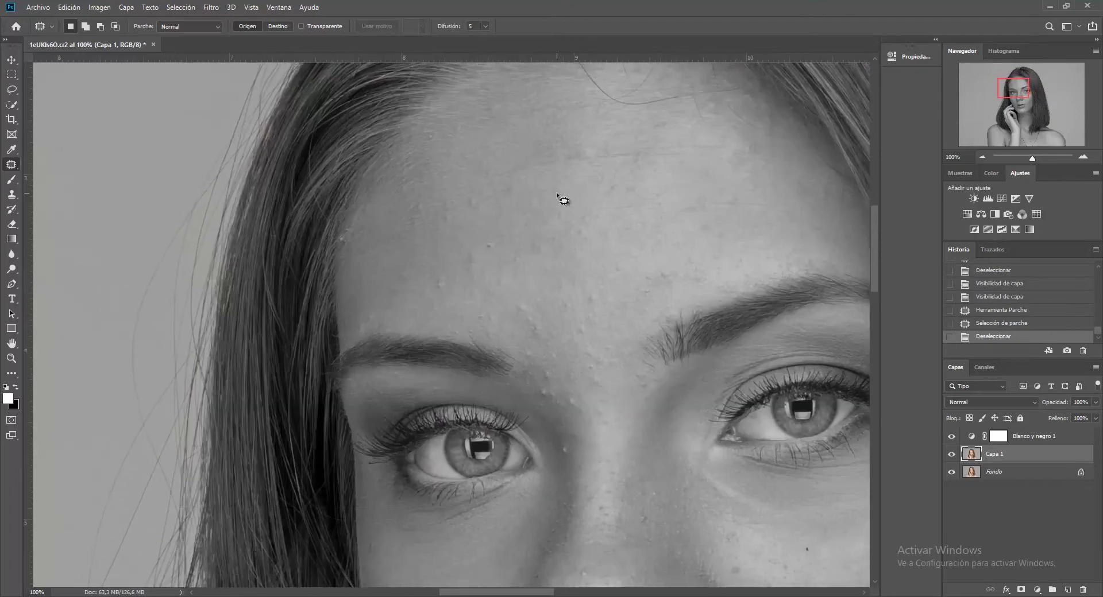
drag(536, 301, 392, 180)
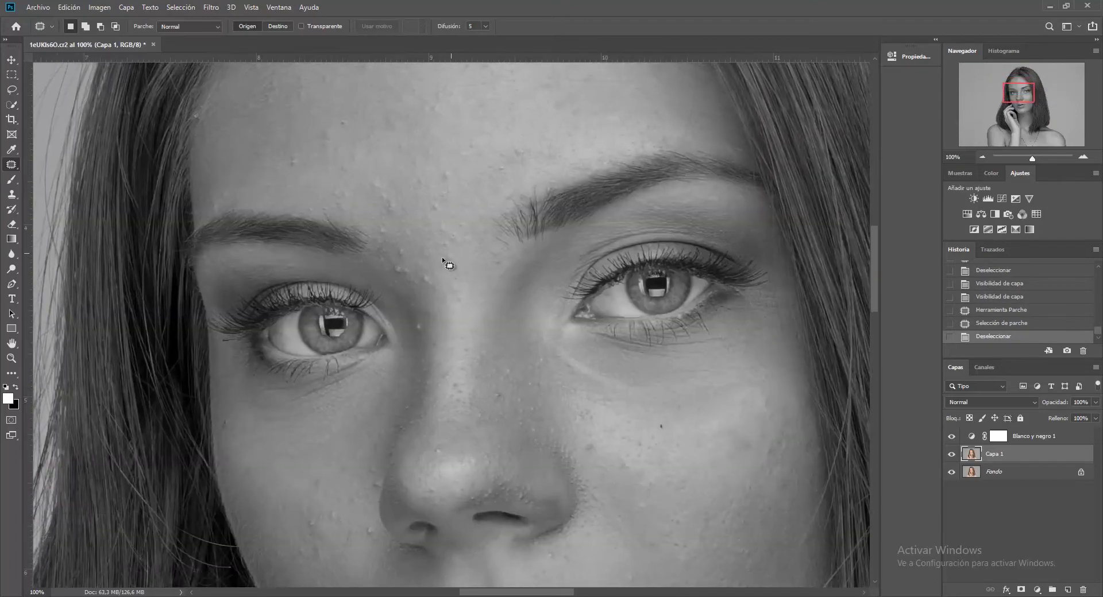
Step: Patch spots between the eyebrows and above the left brow, undoing a failed attempt
mouse_move(456, 246)
mouse_down()
mouse_move(465, 253)
mouse_move(436, 270)
mouse_up()
key(ctrl+d)
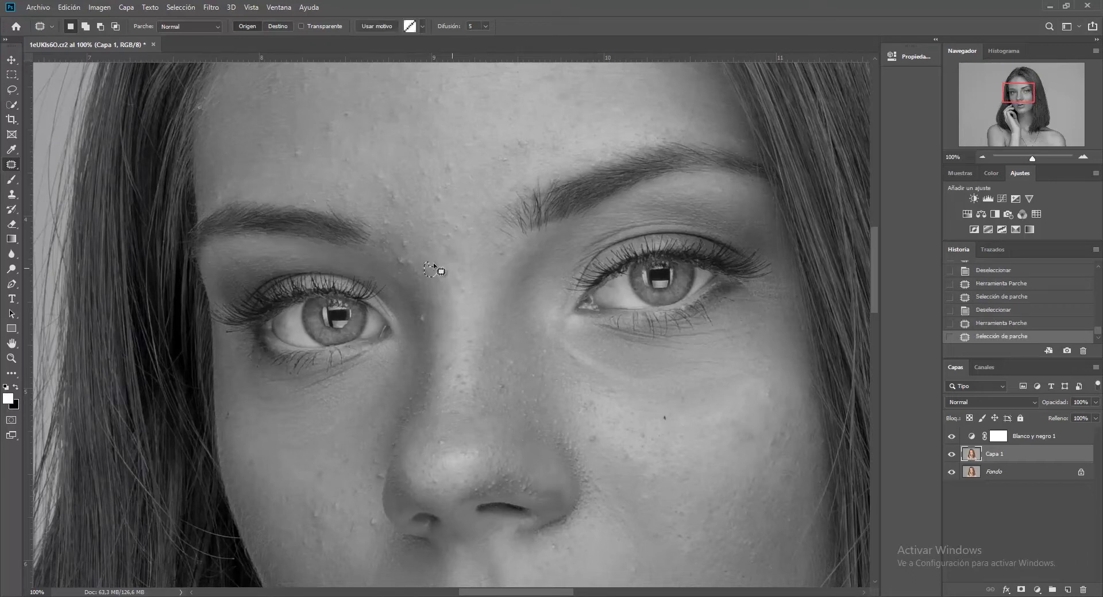
key(ctrl+d)
key(ctrl+z)
key(ctrl+d)
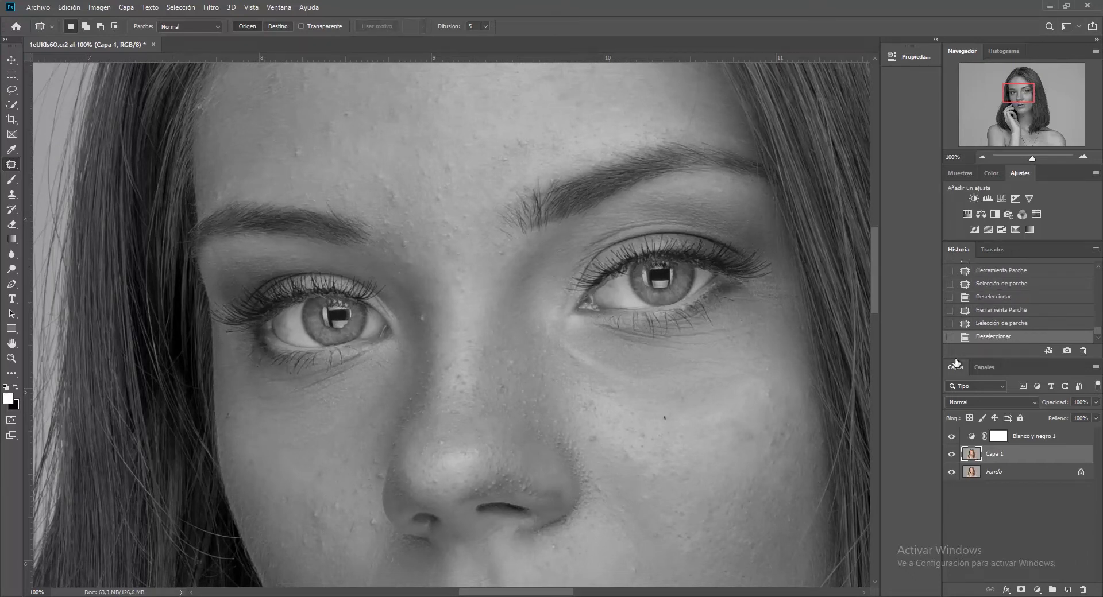
key(ctrl+z)
key(ctrl+z)
key(ctrl+d)
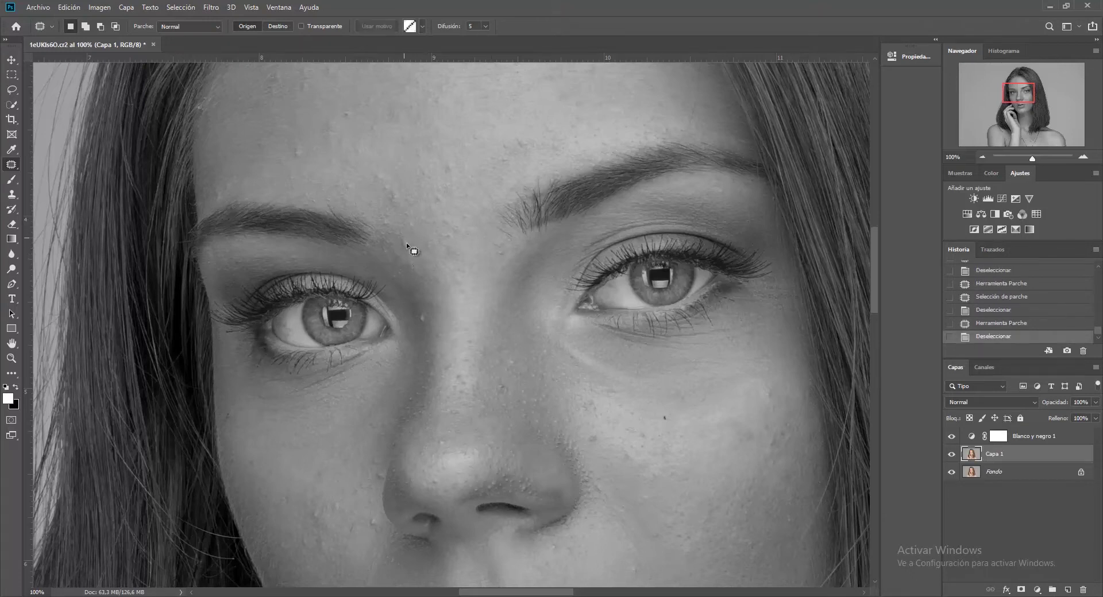
mouse_move(394, 228)
mouse_down()
mouse_move(381, 175)
mouse_move(407, 188)
mouse_move(401, 200)
mouse_move(413, 185)
mouse_up()
key(ctrl+d)
key(ctrl+d)
key(ctrl+d)
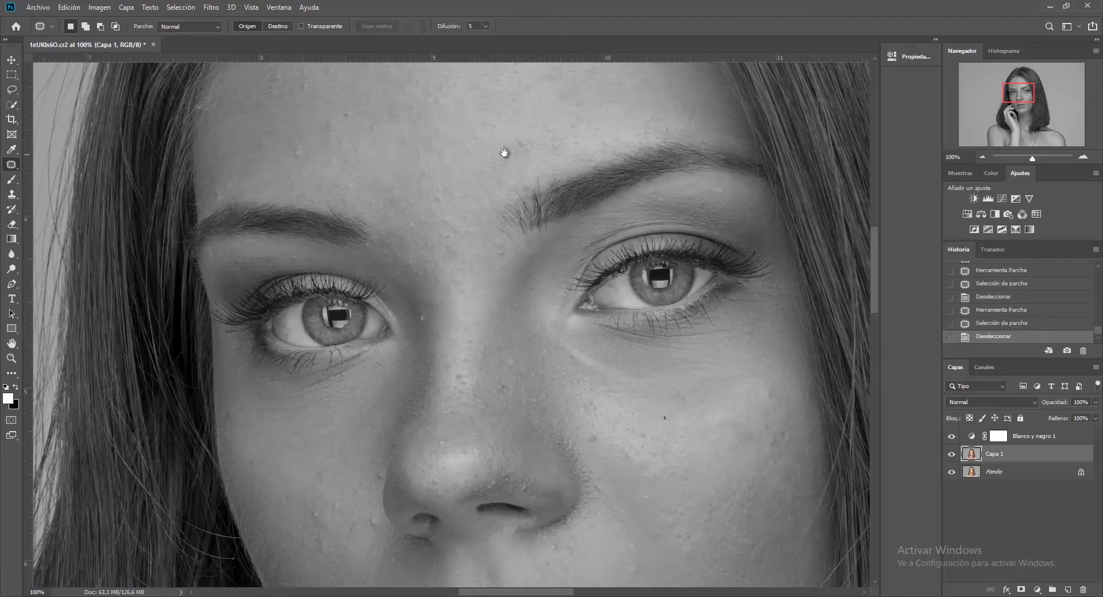
Step: Patch a forehead blemish and a brow spot, deselecting each
scroll(475, 251, up, 3)
drag(319, 243, 335, 248)
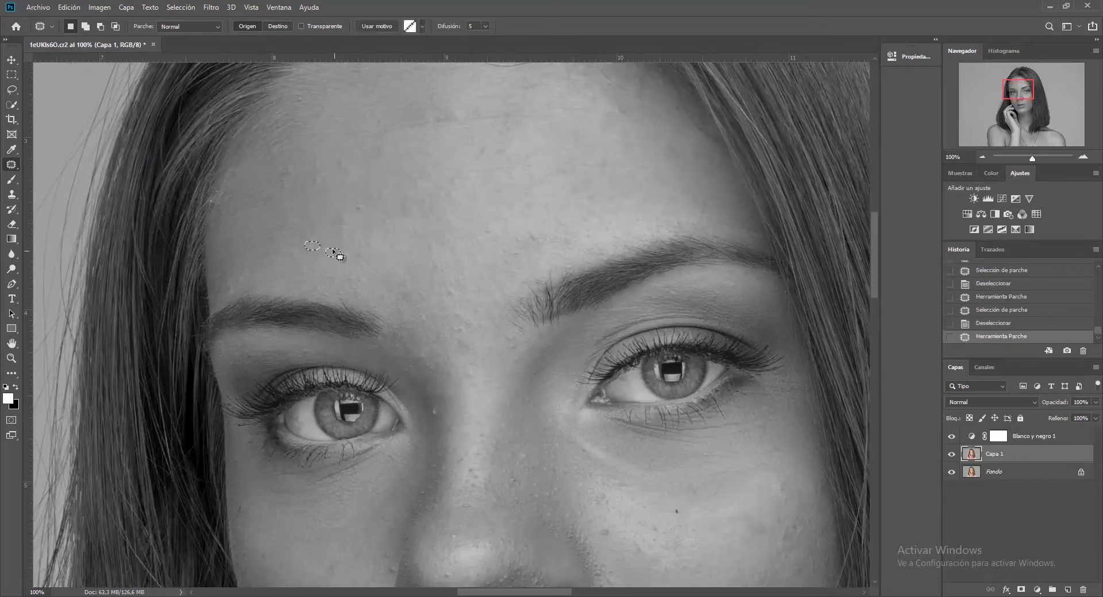
key(ctrl+d)
drag(361, 201, 347, 225)
key(ctrl+d)
Step: Patch a blemish on the right cheek and one beside the nostril
scroll(438, 170, down, 4)
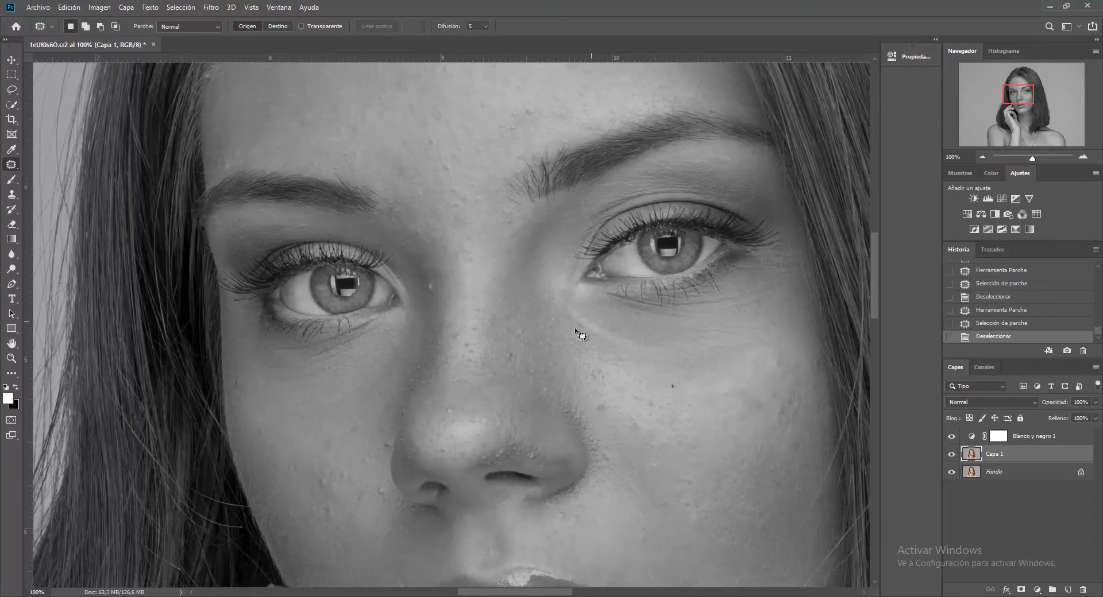
drag(518, 382, 360, 291)
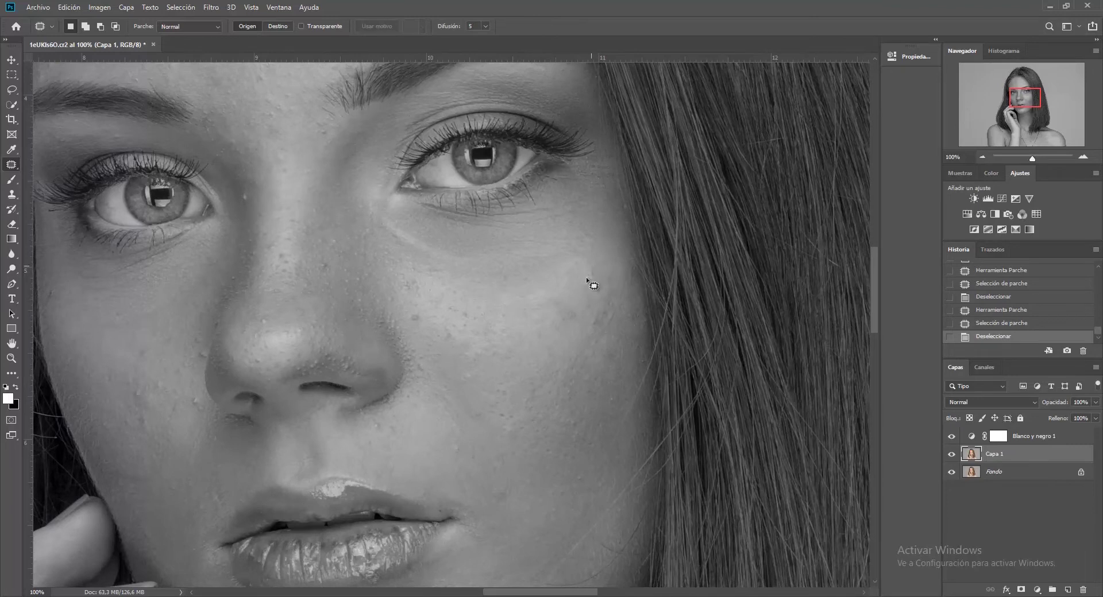
drag(570, 309, 562, 316)
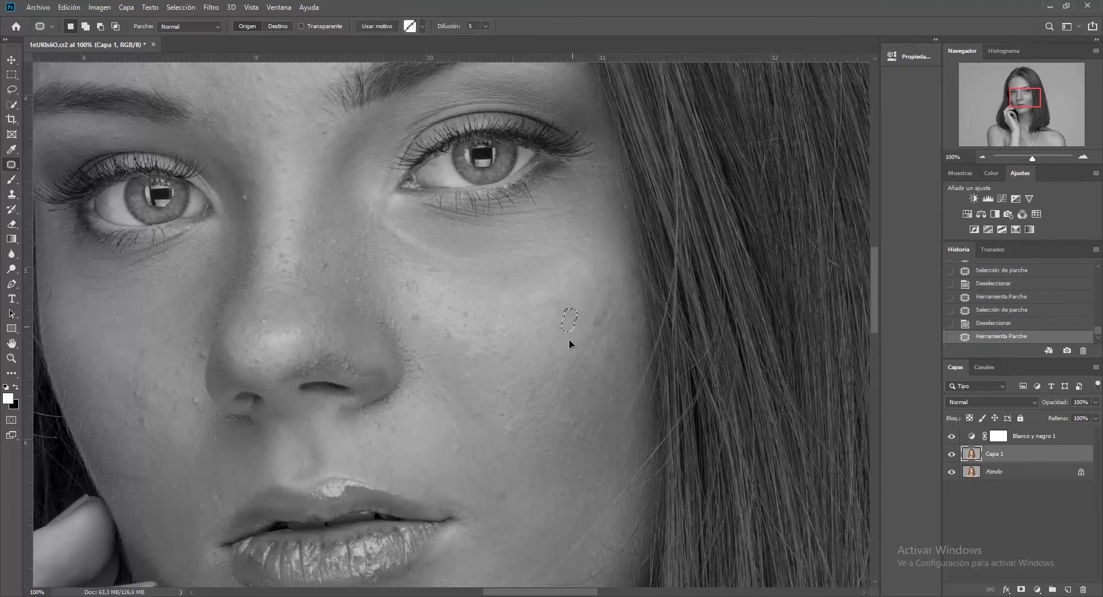
click(569, 341)
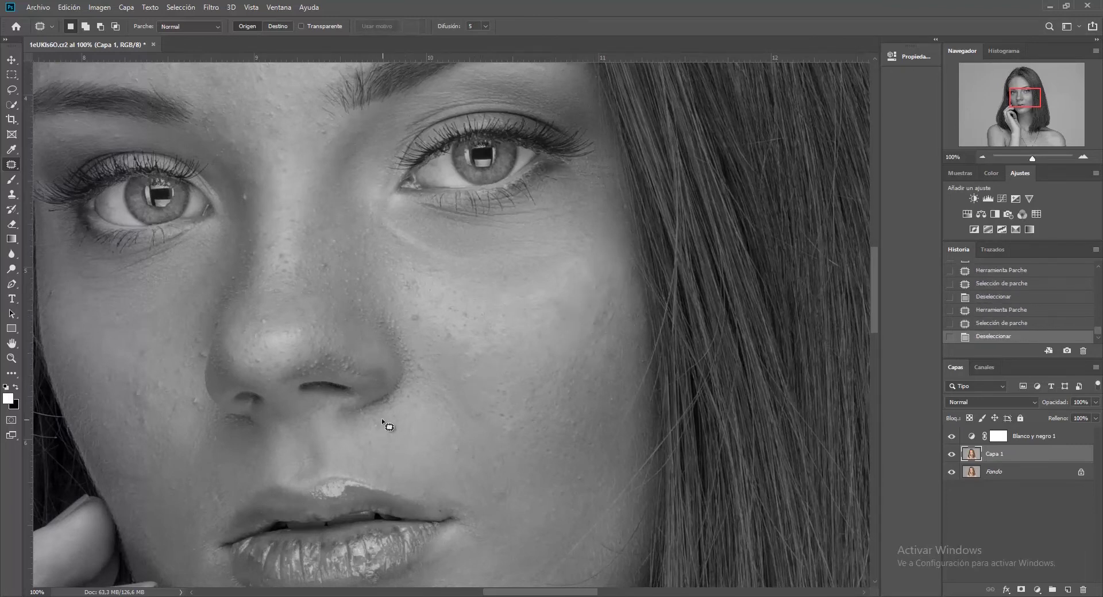
drag(392, 420, 415, 447)
click(411, 451)
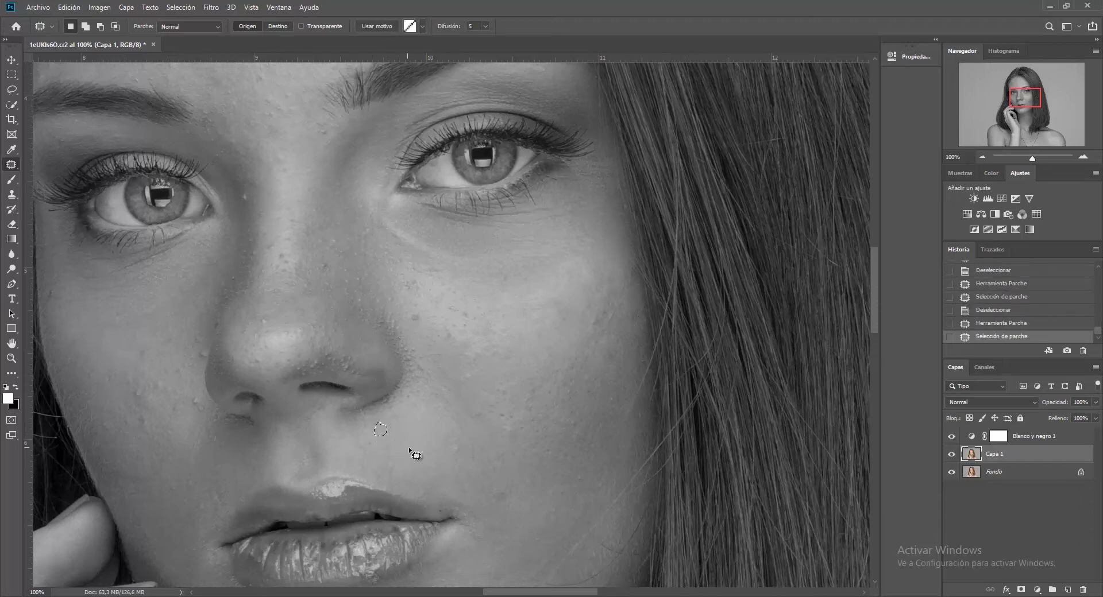
Step: Patch two more small cheek blemishes
mouse_move(457, 454)
mouse_down()
mouse_move(467, 456)
mouse_move(450, 451)
mouse_up()
click(451, 451)
mouse_move(451, 336)
mouse_down()
mouse_move(460, 340)
mouse_move(451, 322)
mouse_move(413, 313)
mouse_up()
click(450, 322)
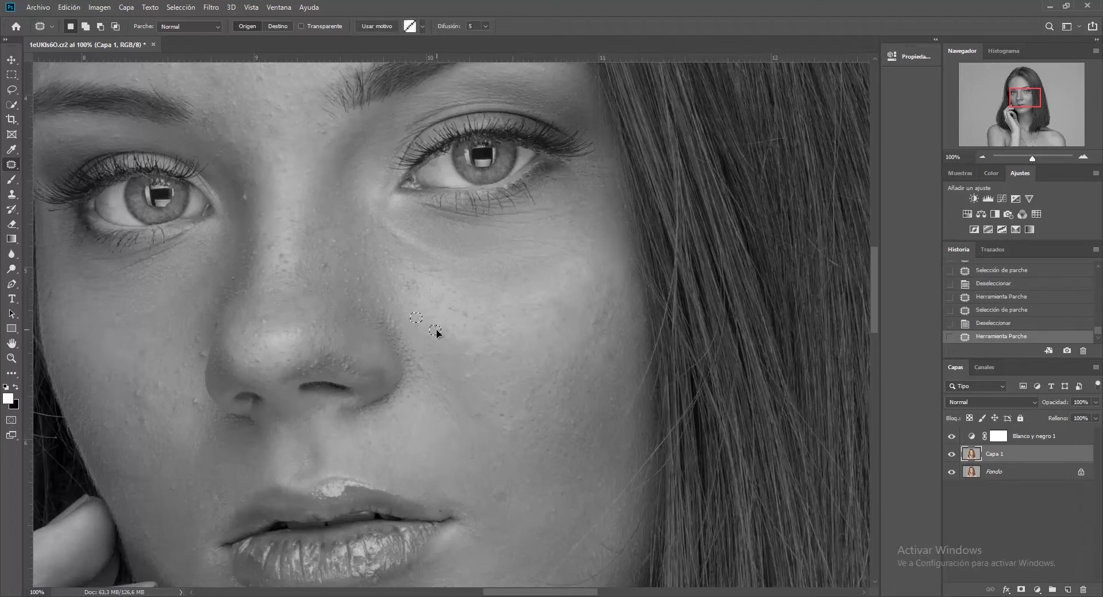
click(414, 286)
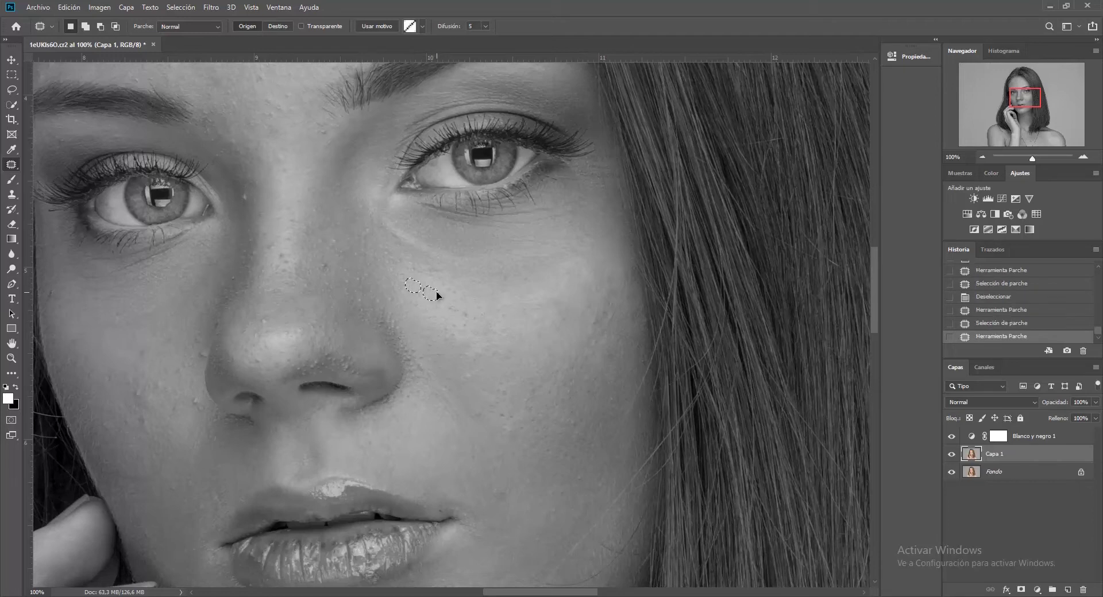
drag(542, 342, 631, 261)
mouse_move(282, 320)
mouse_down()
mouse_move(426, 312)
mouse_move(423, 339)
mouse_move(439, 320)
mouse_up()
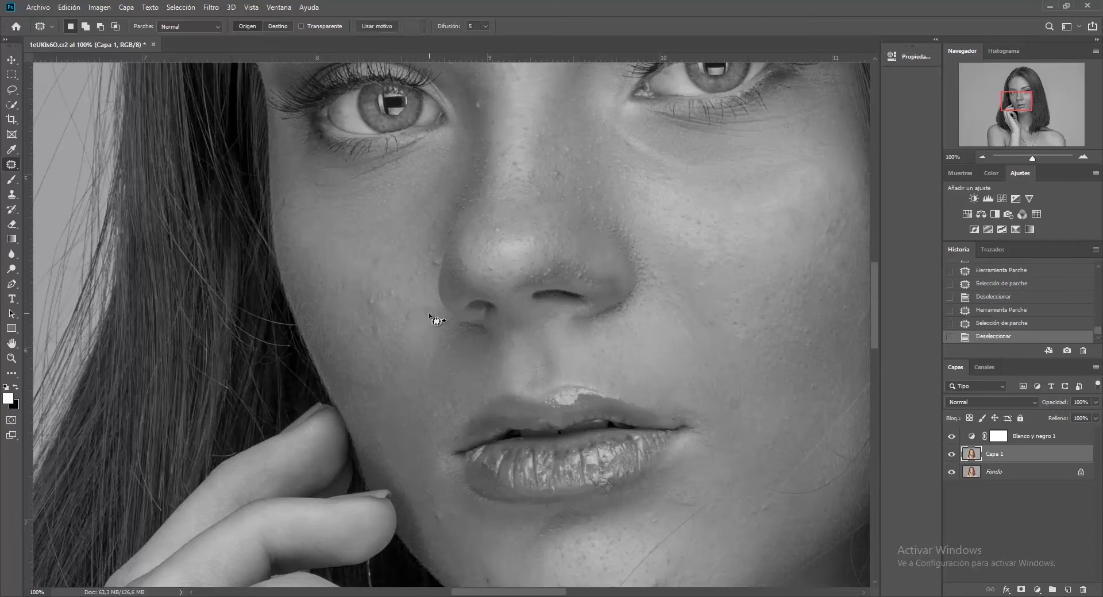
Step: Patch three spots on the left cheek, deselecting with Ctrl+D after each
key(ctrl+d)
drag(428, 253, 555, 254)
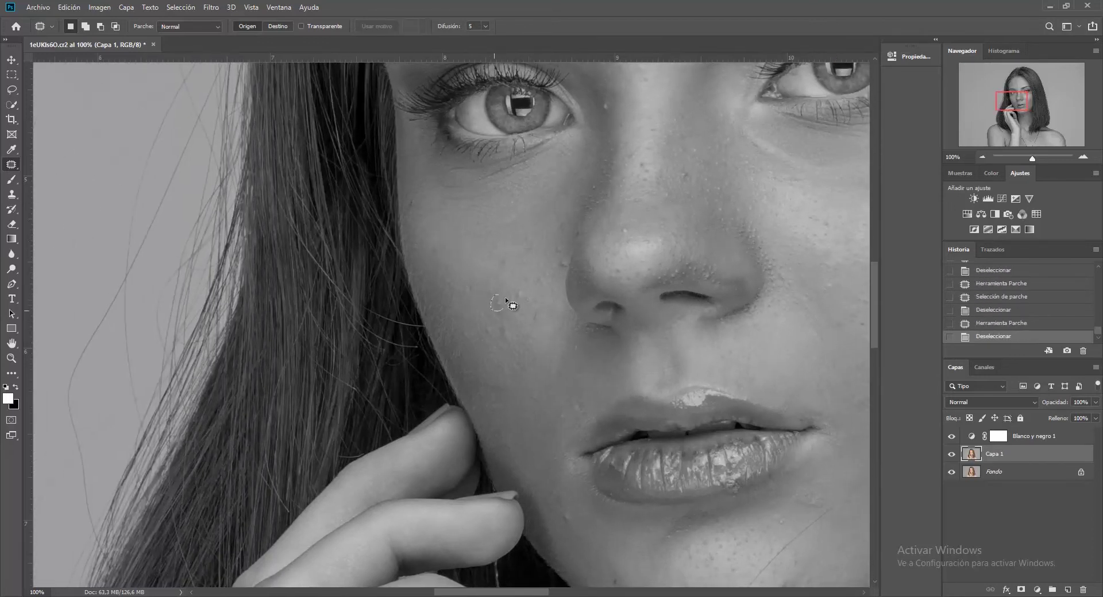
drag(506, 303, 485, 303)
key(ctrl+d)
drag(501, 266, 500, 264)
key(ctrl+d)
mouse_move(562, 247)
mouse_down()
mouse_move(563, 266)
mouse_move(542, 263)
mouse_up()
key(ctrl+d)
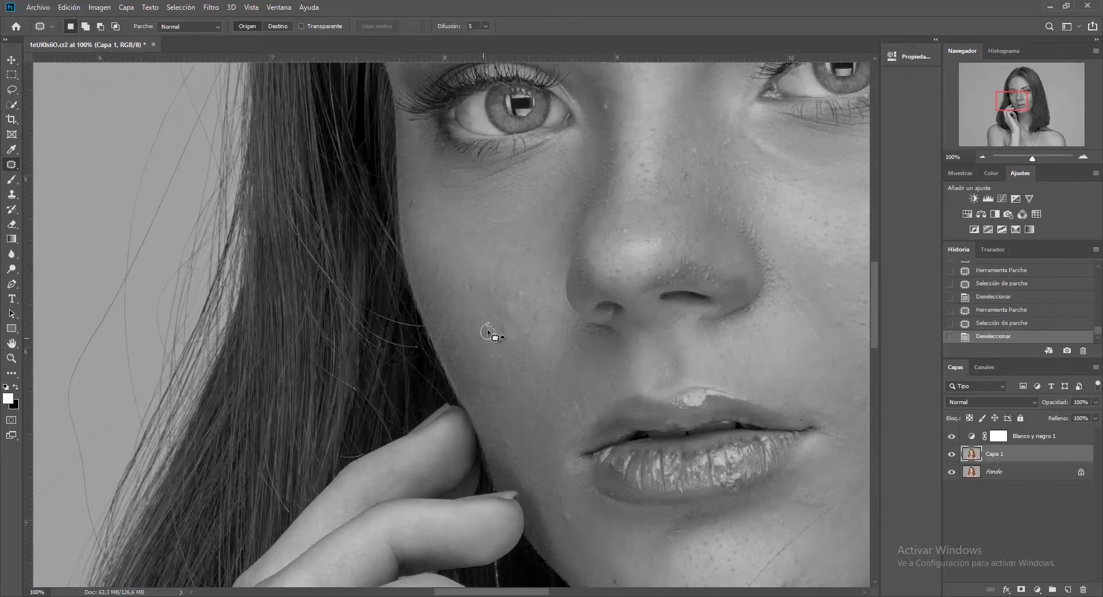
Step: Patch two more left-cheek blemishes and a spot near the chin
drag(466, 326, 482, 290)
key(ctrl+d)
drag(516, 291, 521, 296)
key(ctrl+d)
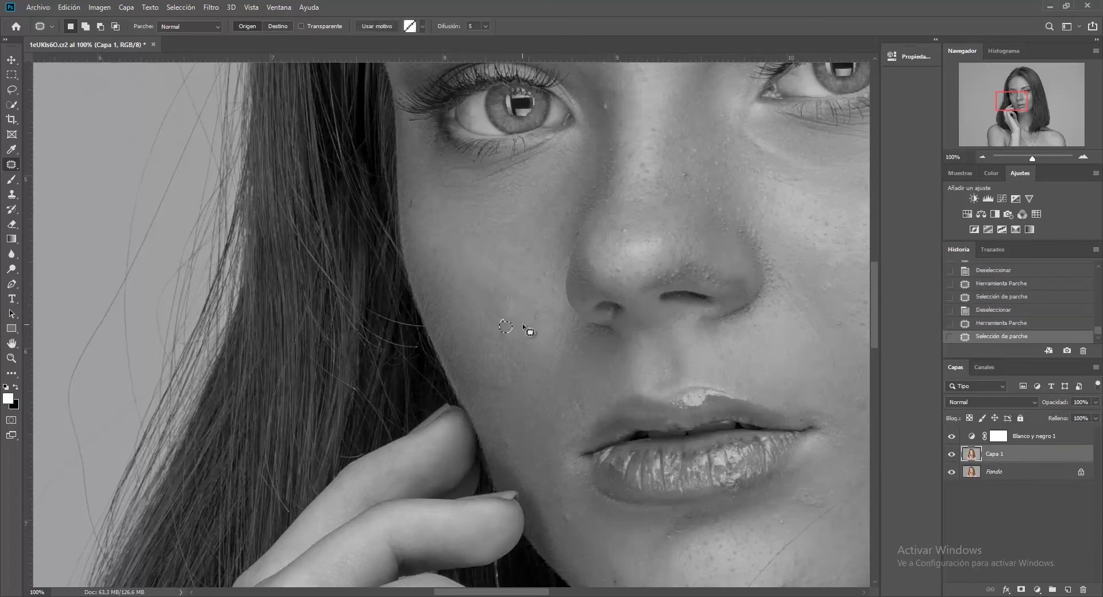
scroll(505, 328, down, 5)
scroll(448, 229, right, 5)
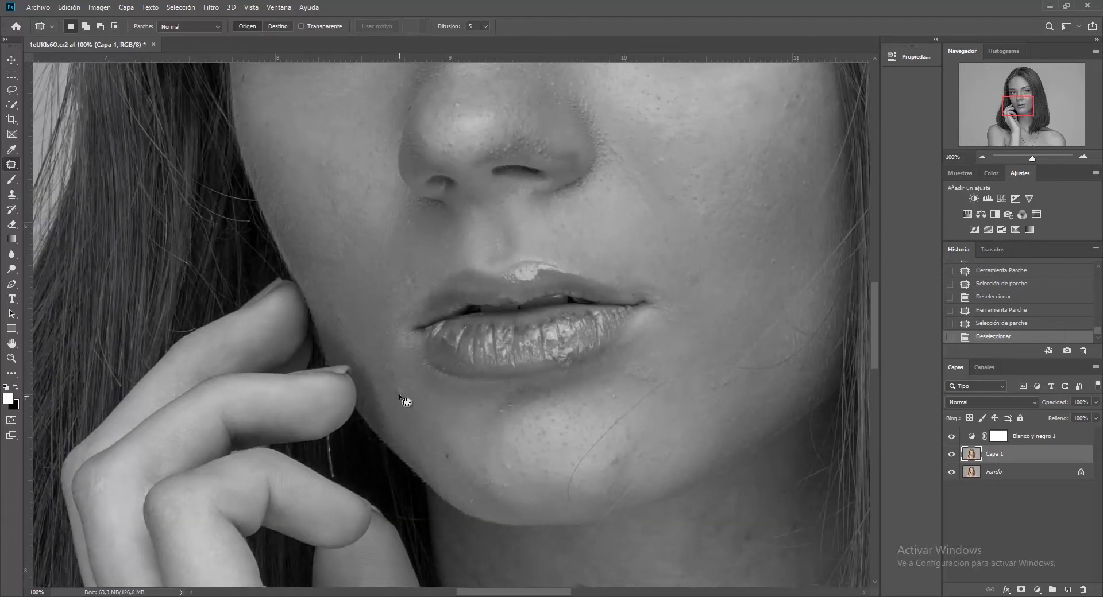
mouse_move(405, 386)
mouse_down()
mouse_move(451, 447)
mouse_move(630, 428)
mouse_up()
key(ctrl+d)
key(ctrl+d)
key(ctrl+d)
key(ctrl+d)
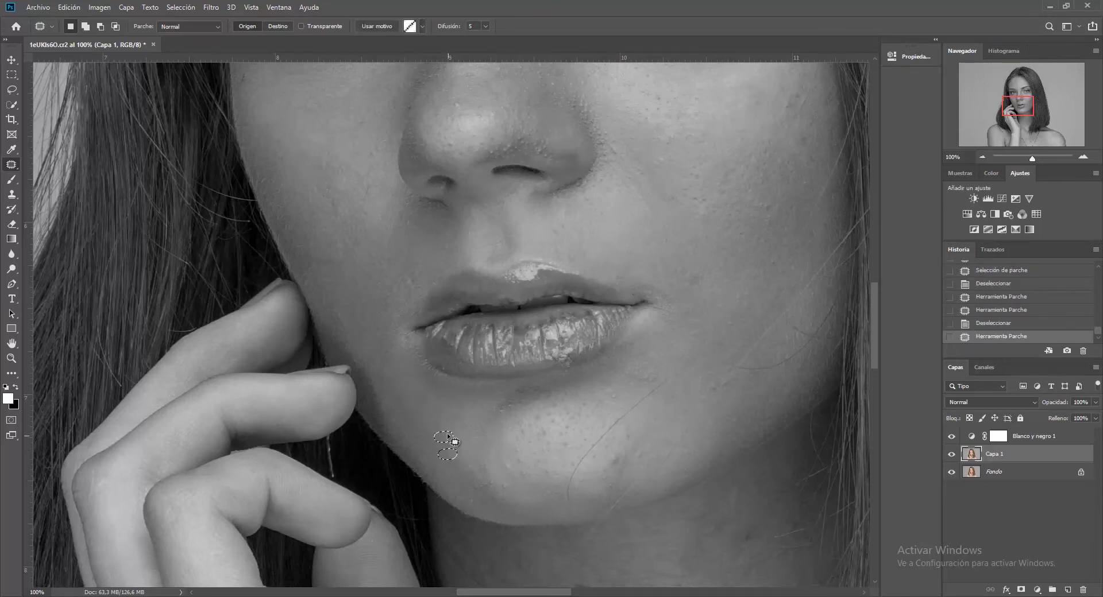
key(ctrl+d)
mouse_move(448, 444)
mouse_down()
mouse_move(615, 418)
mouse_move(515, 473)
mouse_up()
Step: Zoom out, toggle Capa 1 to compare before and after, then re-enable Blanco y negro 1
click(952, 437)
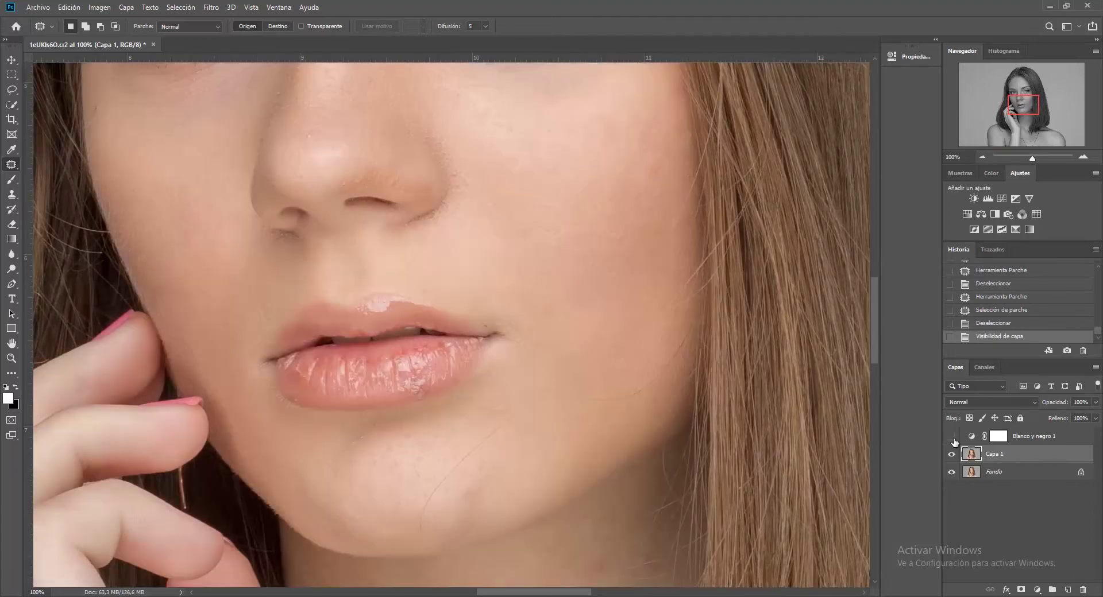
key(ctrl+minus)
key(ctrl+minus)
key(ctrl+minus)
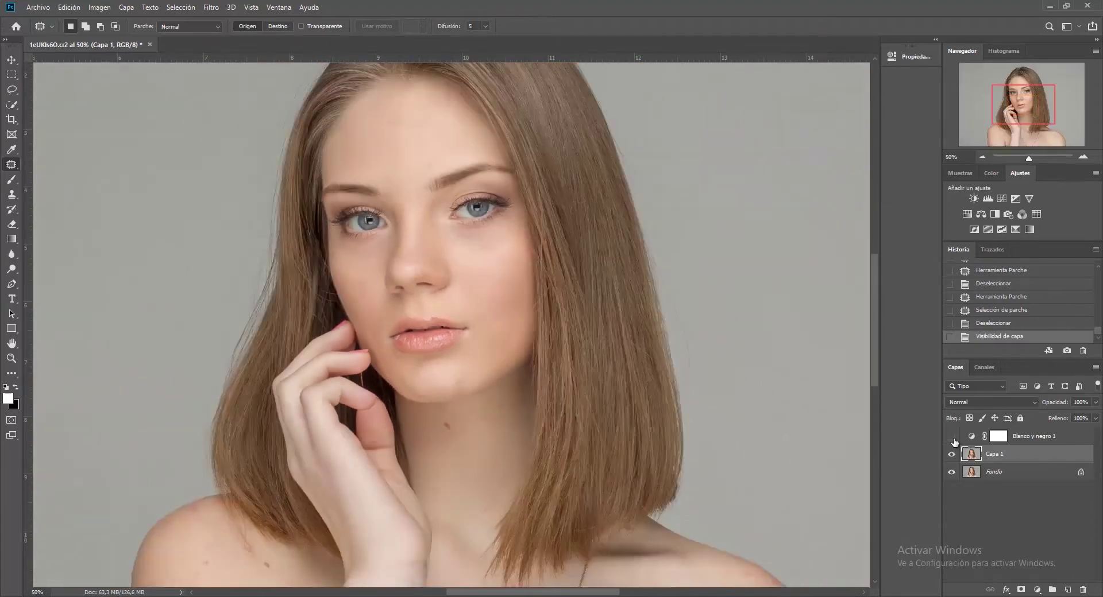
key(ctrl+minus)
click(952, 454)
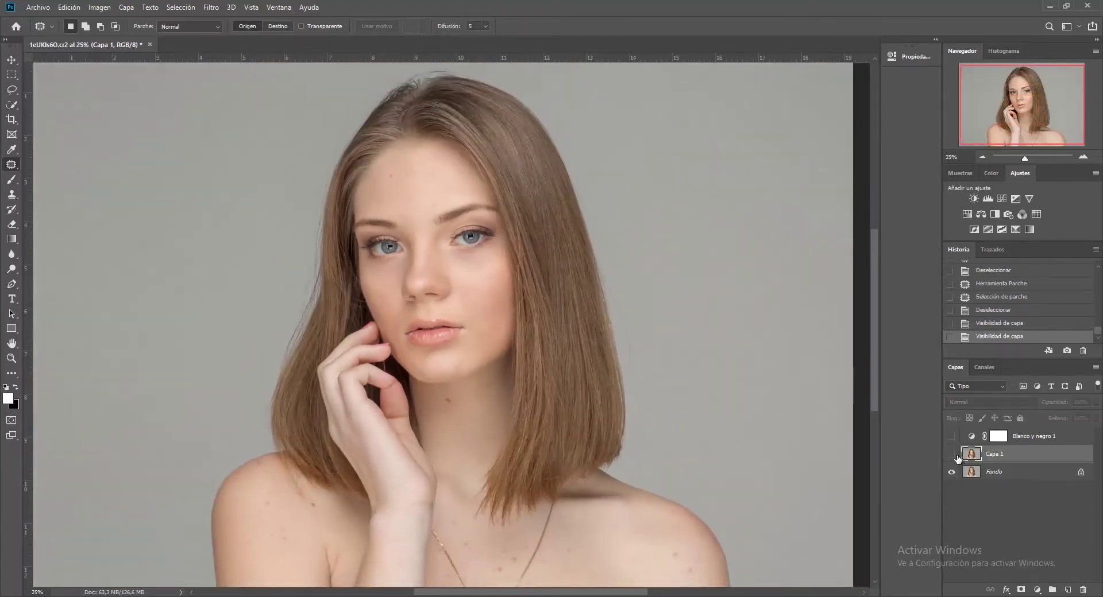
click(952, 454)
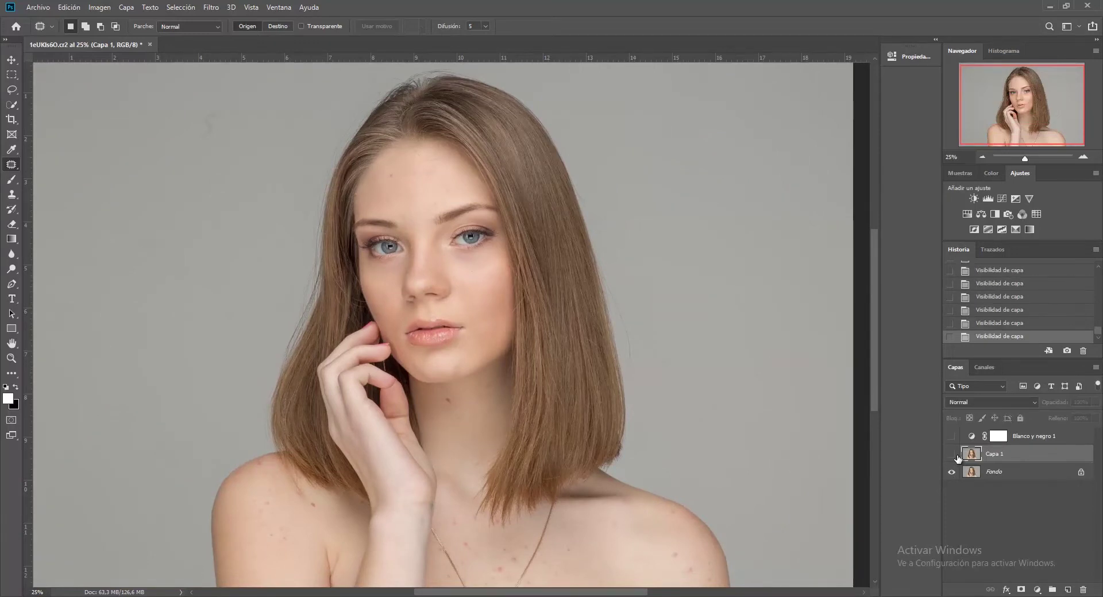
click(952, 455)
click(952, 454)
click(952, 454)
click(952, 454)
click(952, 436)
key(ctrl+plus)
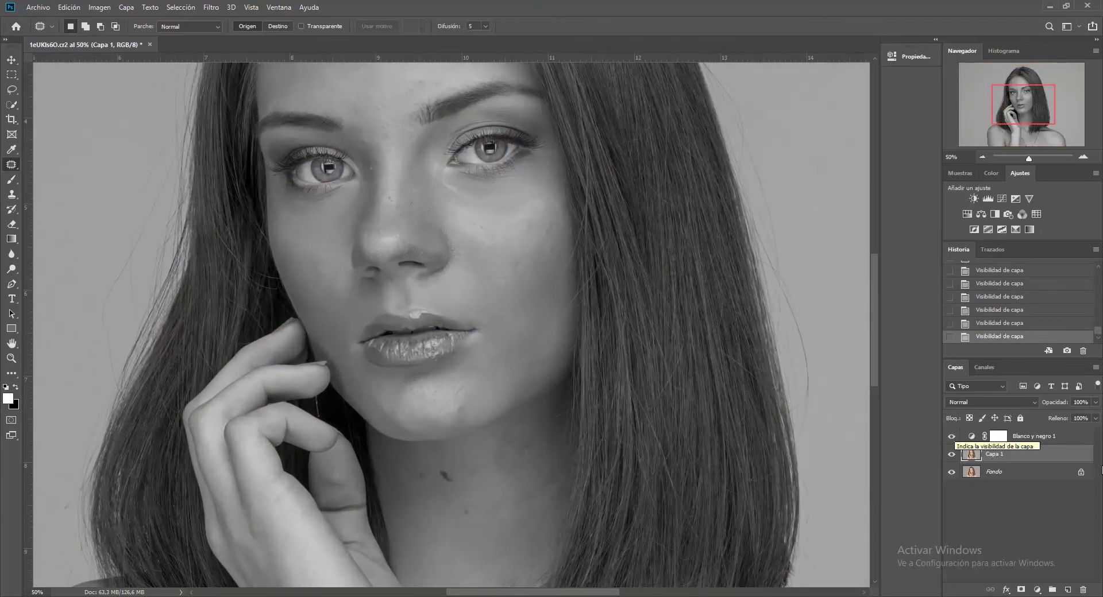
Step: Rename the Blanco y negro 1 layer to 'Ayuda visual' and select Capa 1
double_click(1045, 436)
text(Ayuda visual)
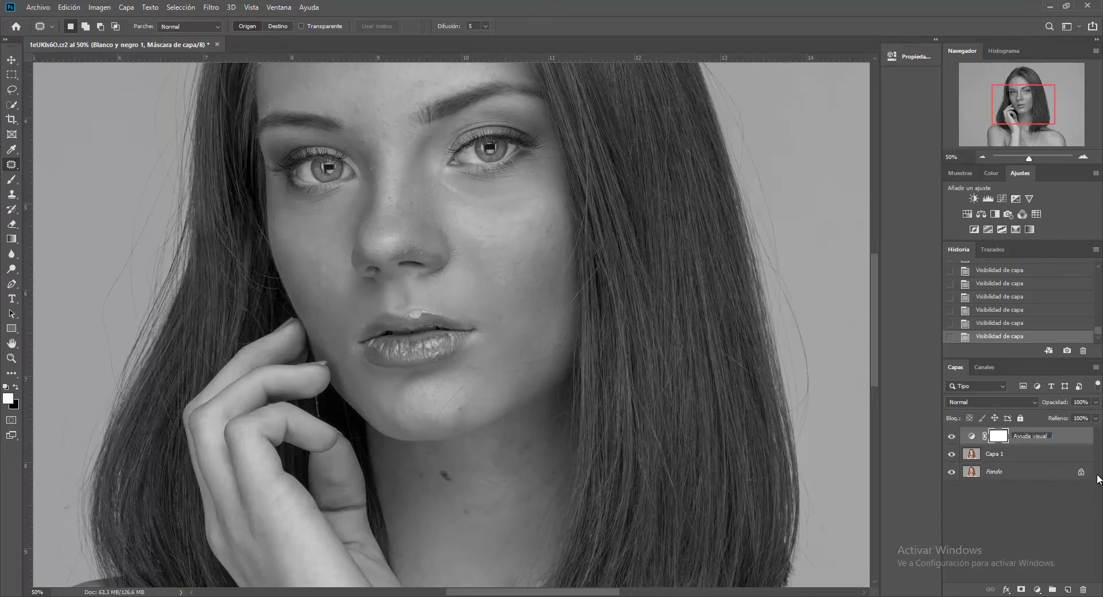
key(Return)
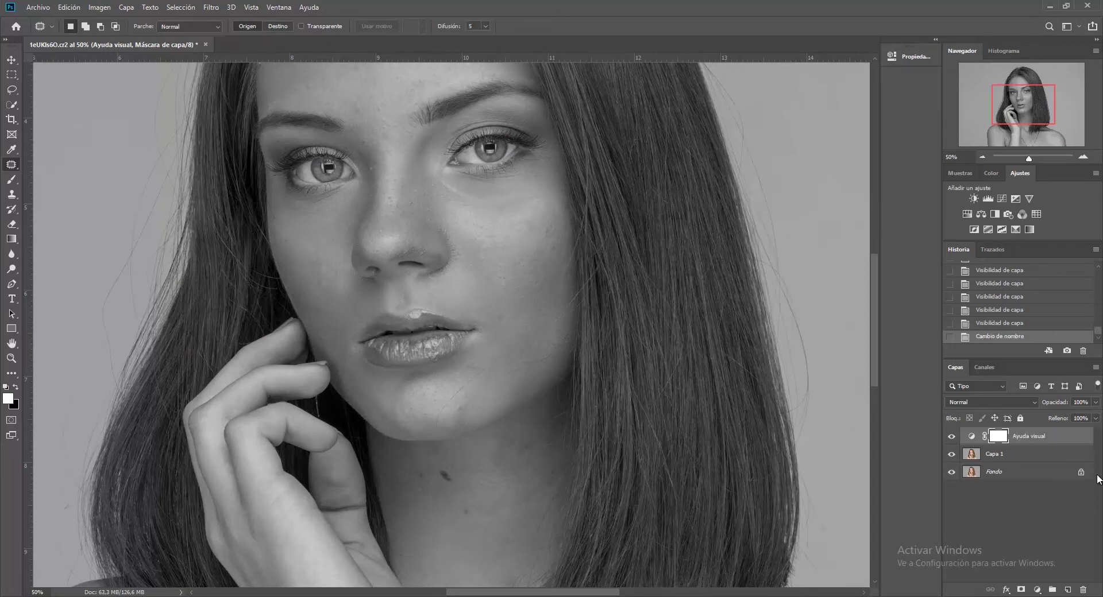
click(971, 456)
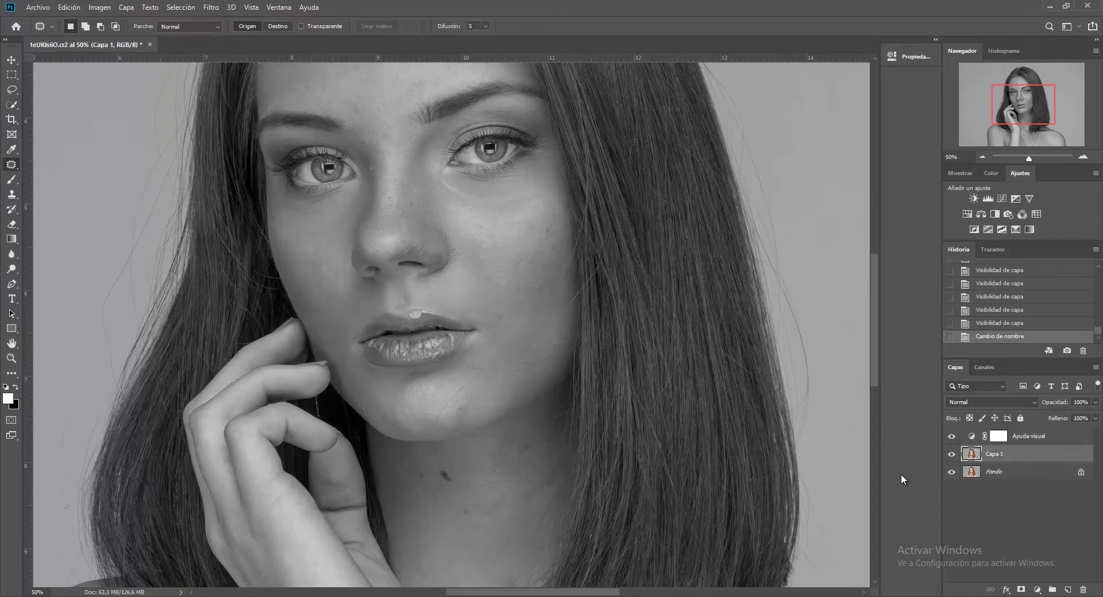
Step: Zoom to 100% on the face and patch a blemish on the right cheek
key(ctrl+plus)
key(ctrl+plus)
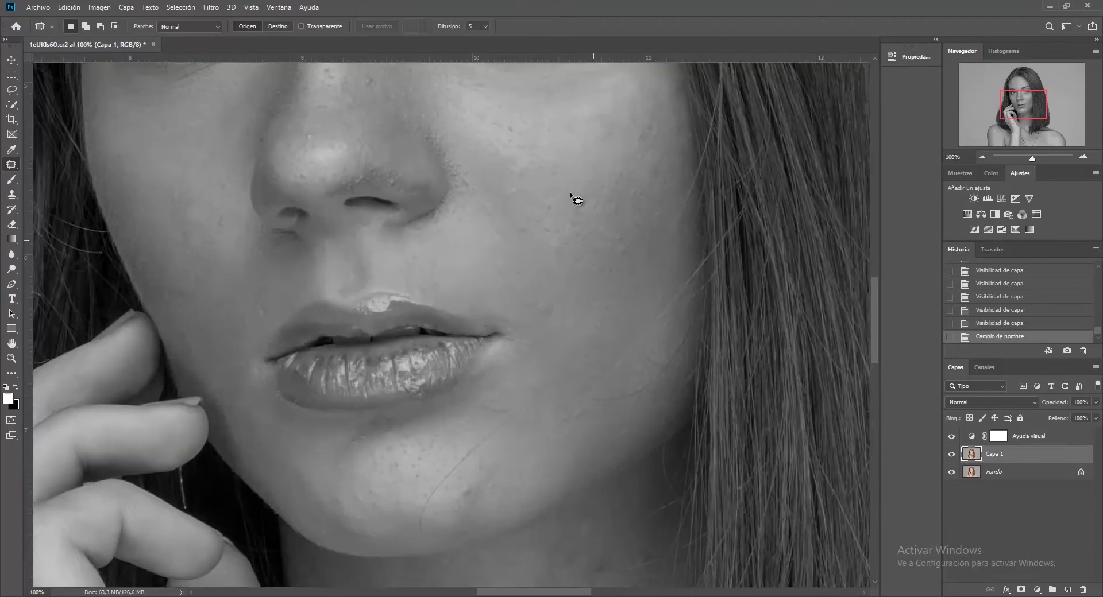
mouse_move(574, 226)
mouse_down()
mouse_move(481, 370)
mouse_move(483, 344)
mouse_up()
key(ctrl+d)
key(ctrl+d)
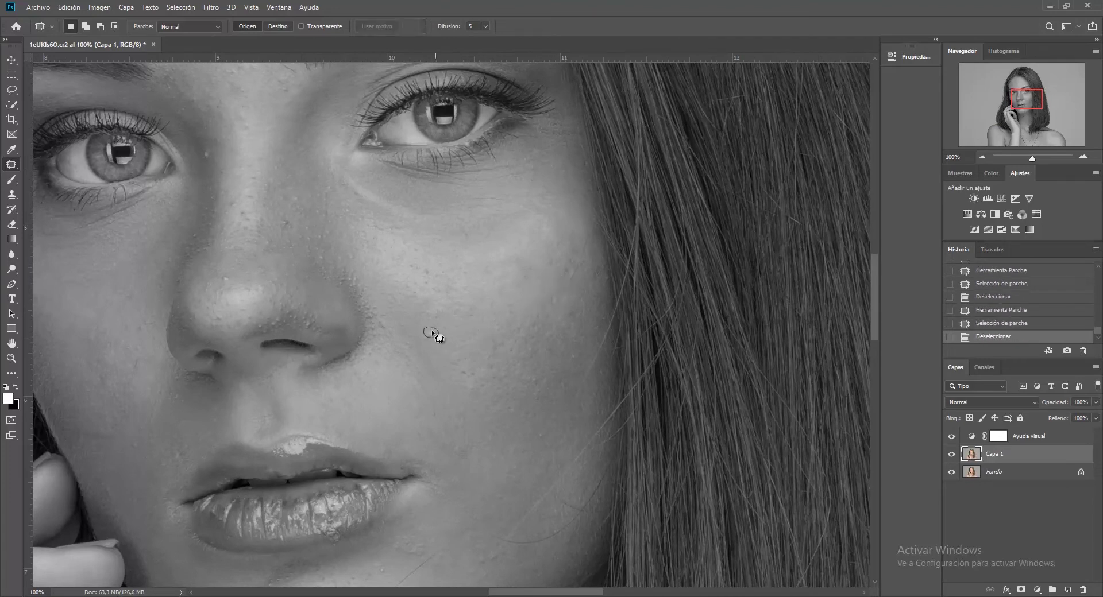
drag(460, 326, 645, 402)
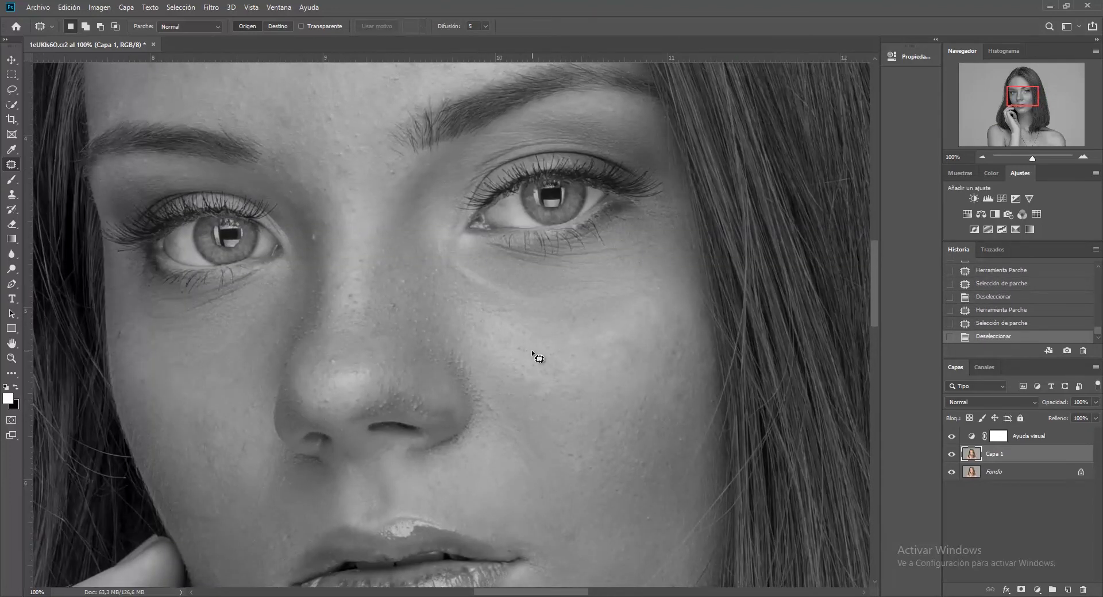
drag(532, 350, 543, 340)
key(ctrl+d)
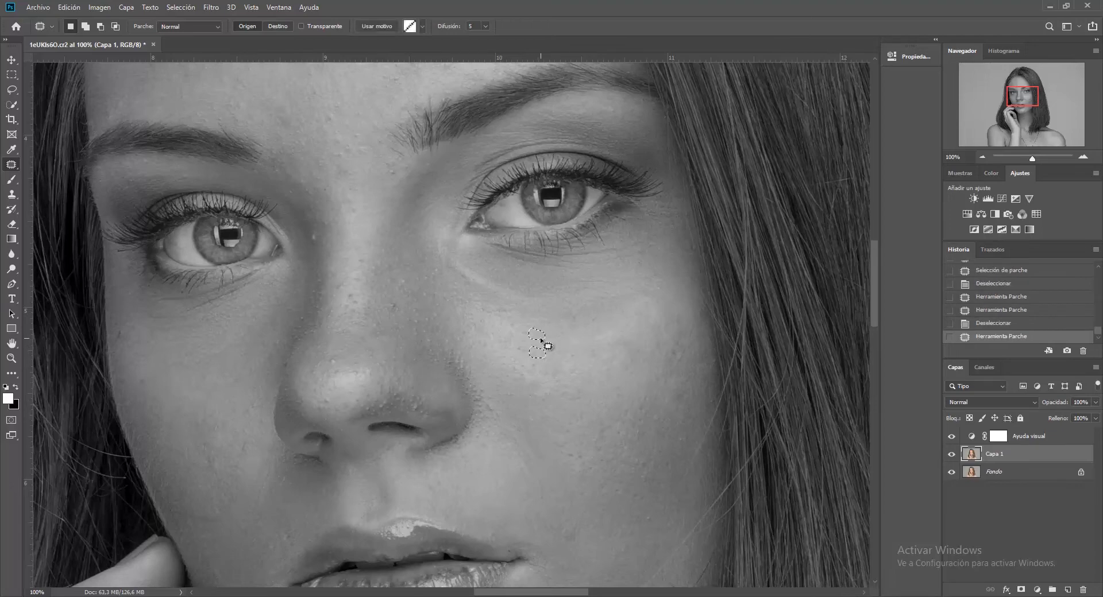
key(ctrl+d)
Step: Patch blemishes on the chin and below the lips, zooming in to 200%
drag(581, 278, 542, 91)
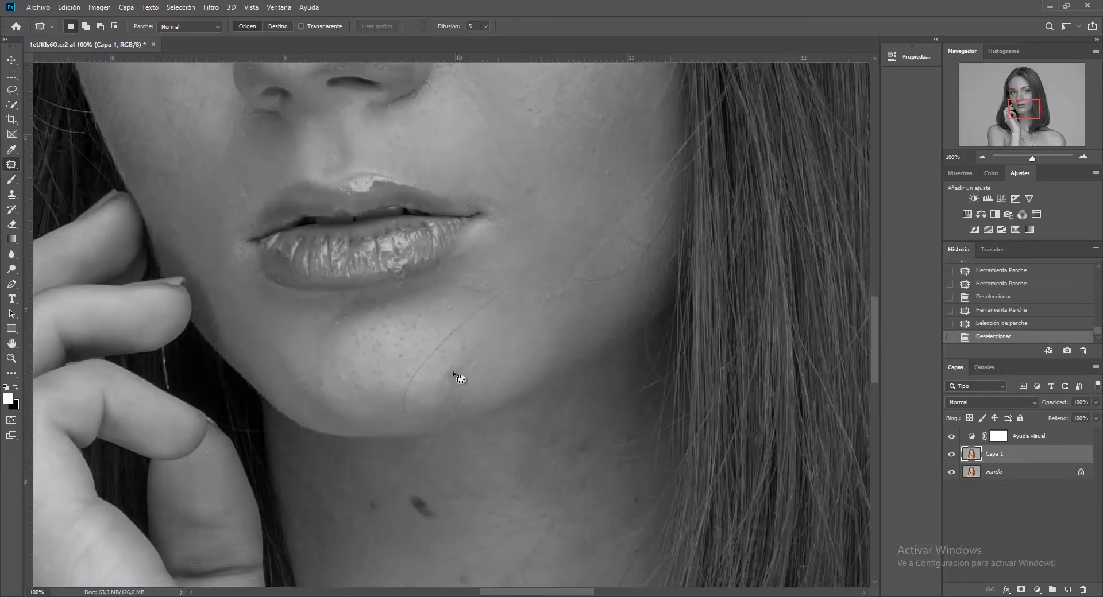
drag(461, 373, 615, 180)
mouse_move(472, 339)
mouse_down()
mouse_move(480, 352)
mouse_move(698, 274)
mouse_up()
scroll(698, 275, up, 3)
key(ctrl+plus)
mouse_move(603, 328)
mouse_down()
mouse_move(640, 332)
mouse_move(649, 419)
mouse_up()
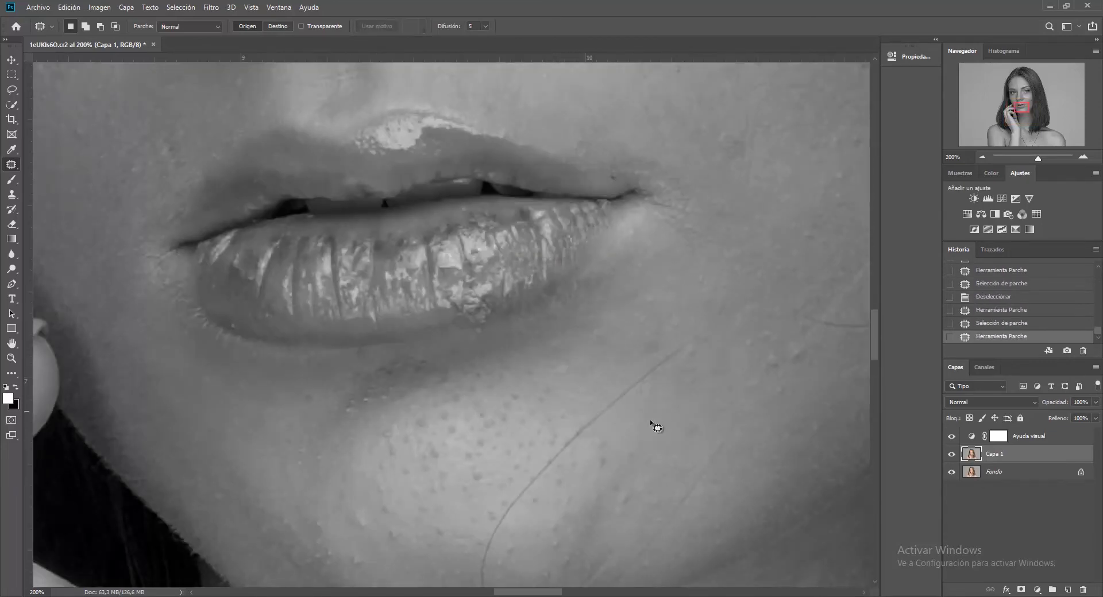
scroll(642, 447, right, 3)
key(ctrl+d)
scroll(589, 348, up, 5)
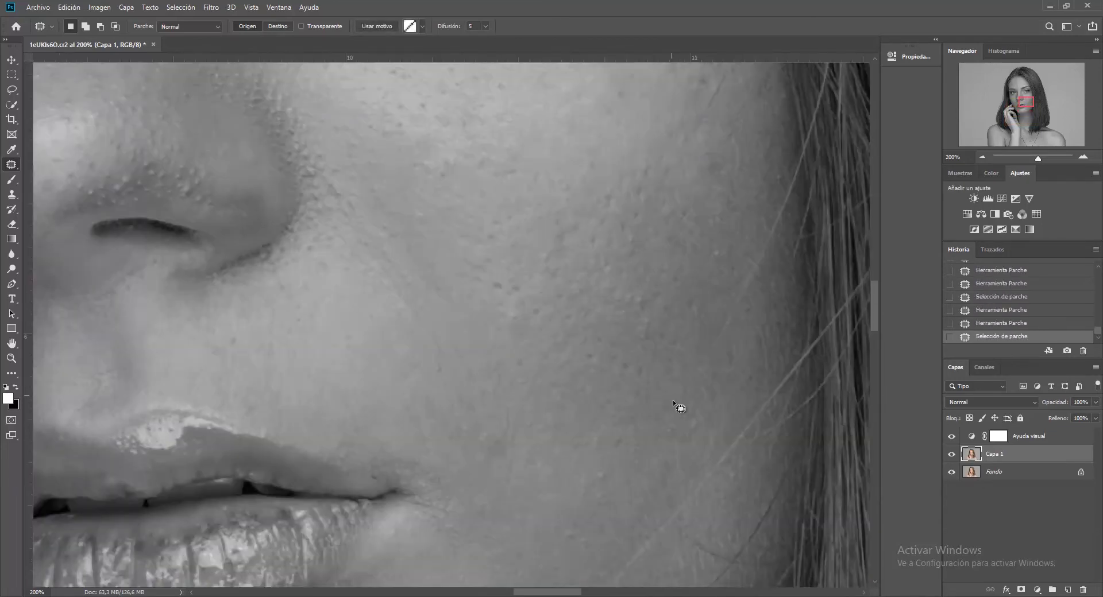
scroll(679, 407, left, 3)
scroll(394, 315, right, 3)
Step: Back at 100%, patch a small forehead blemish and a spot on the nose
key(ctrl+minus)
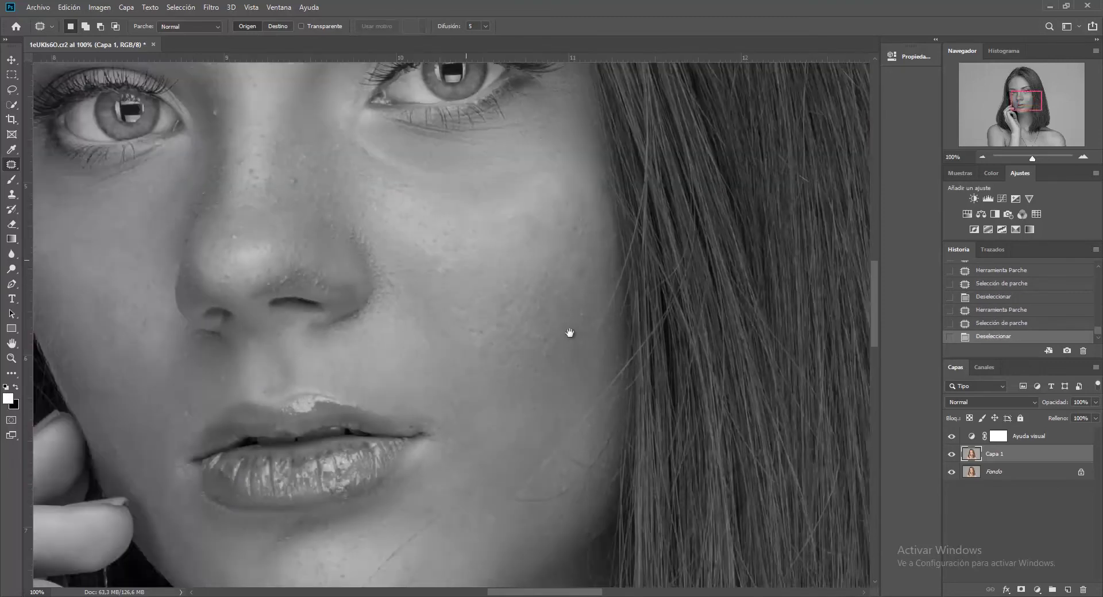
scroll(336, 247, up, 3)
scroll(337, 248, up, 5)
drag(345, 322, 328, 345)
scroll(336, 261, left, 3)
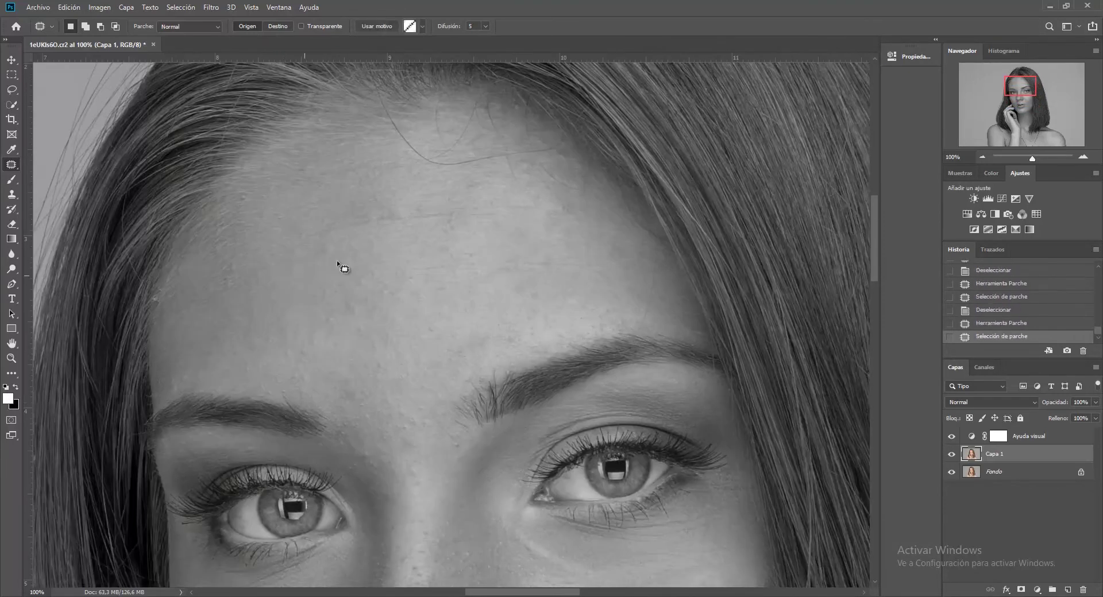
scroll(397, 345, down, 6)
drag(396, 345, 411, 352)
key(ctrl+d)
scroll(500, 285, down, 5)
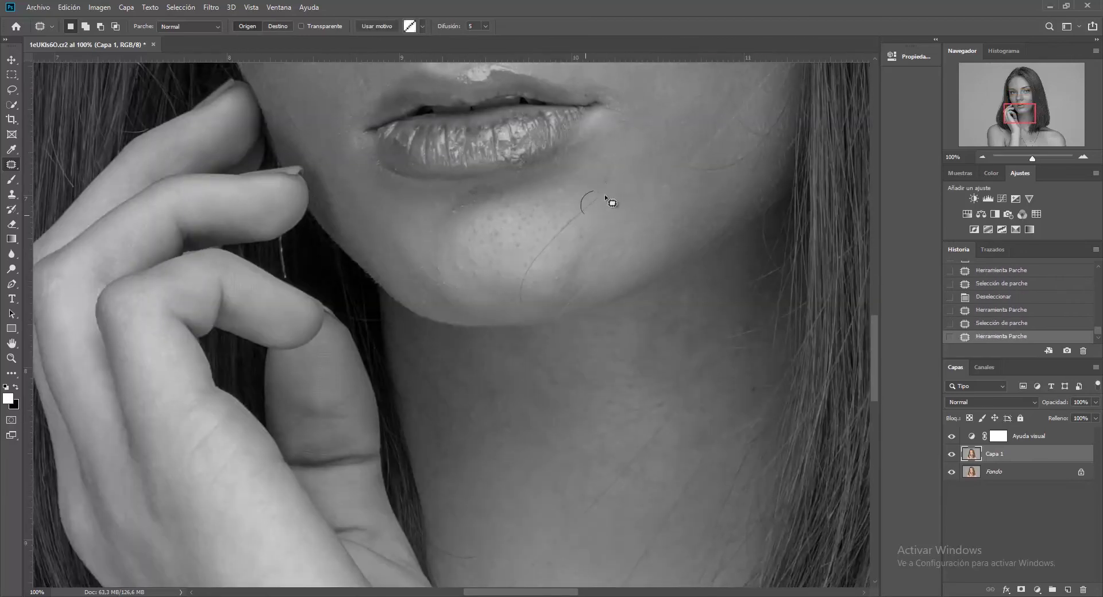
drag(570, 221, 539, 263)
Step: Patch the dark spot on the shoulder and the spots on the chest of Capa 1
key(ctrl+minus)
key(ctrl+minus)
key(ctrl+minus)
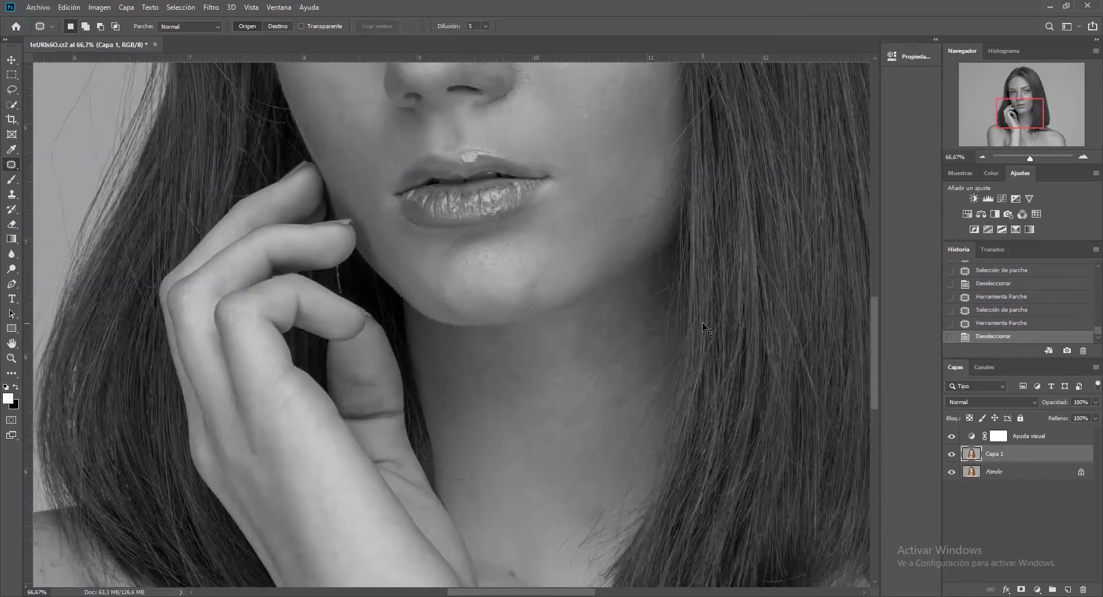
click(952, 454)
click(952, 454)
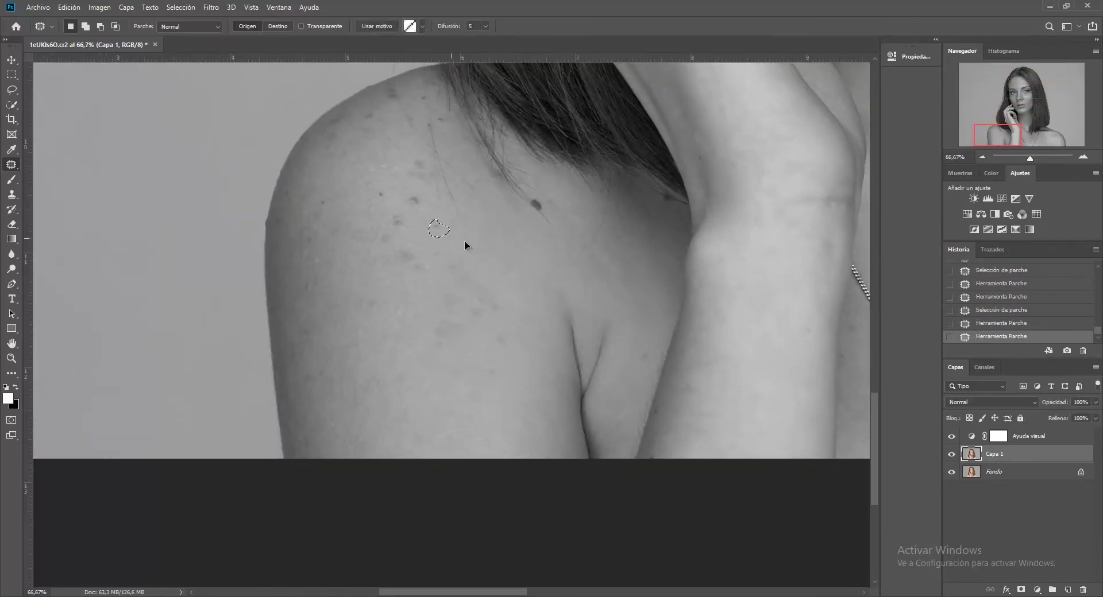
drag(439, 229, 496, 323)
scroll(639, 343, up, 2)
scroll(639, 342, right, 4)
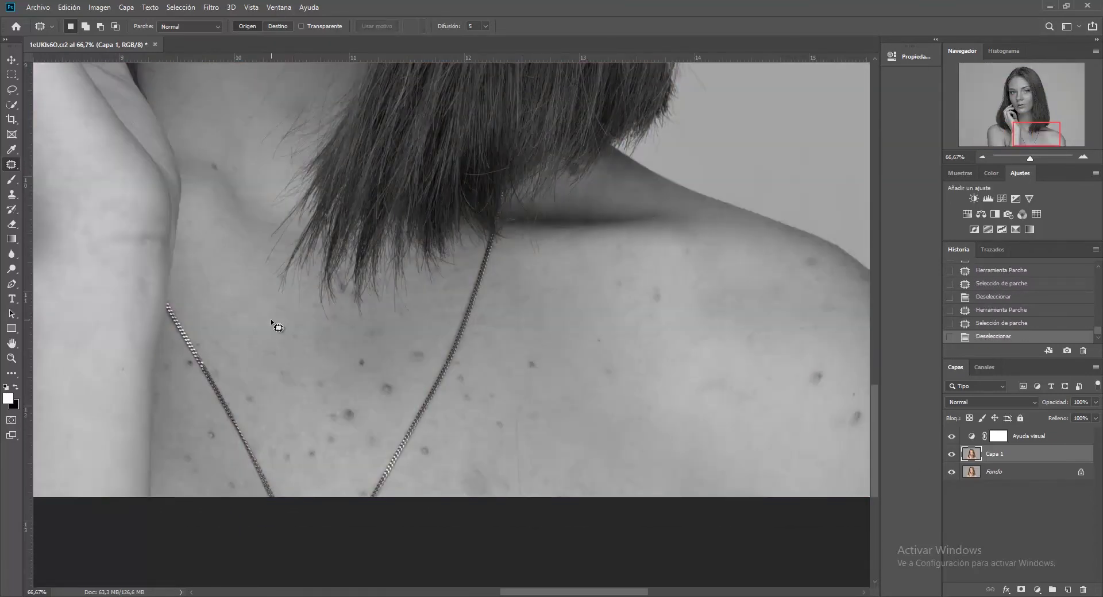
drag(344, 419, 251, 386)
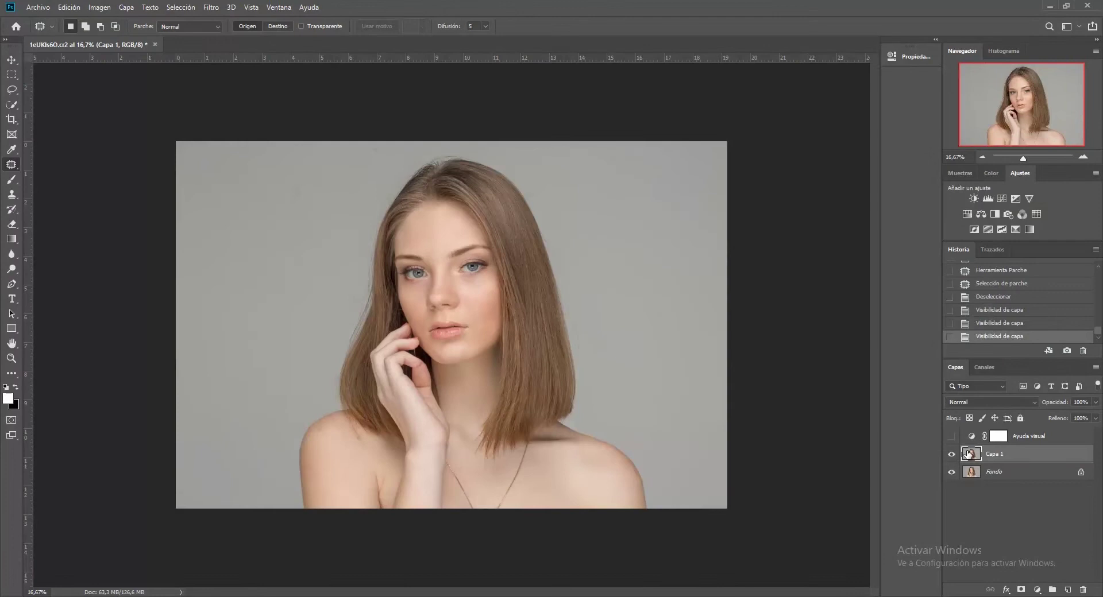
Step: Hide the Ayuda visual helper and toggle Capa 1 off and on to compare
click(953, 455)
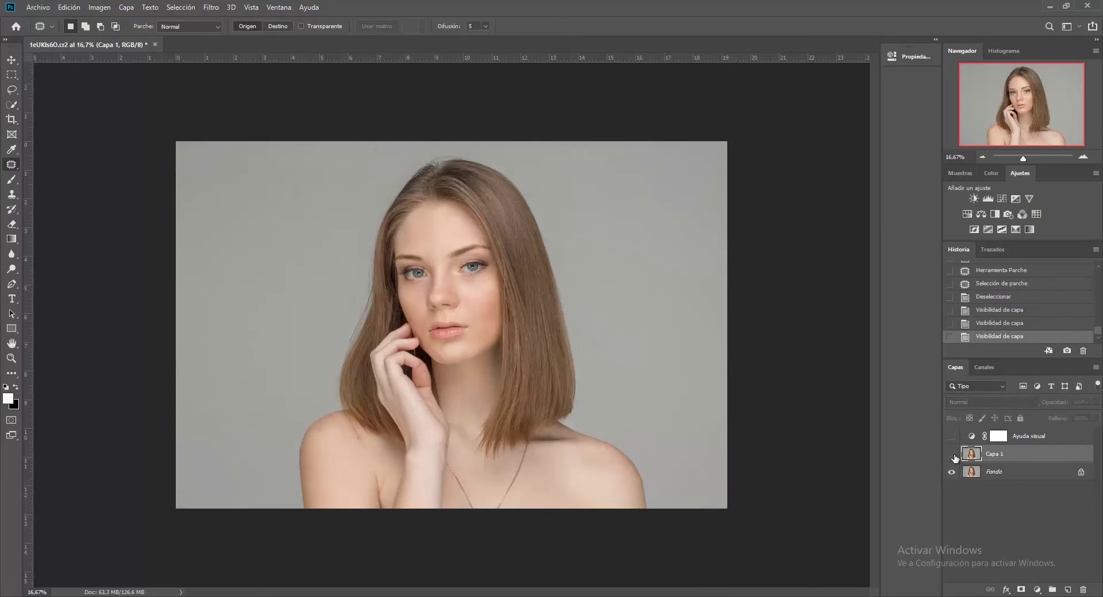
click(951, 455)
click(952, 455)
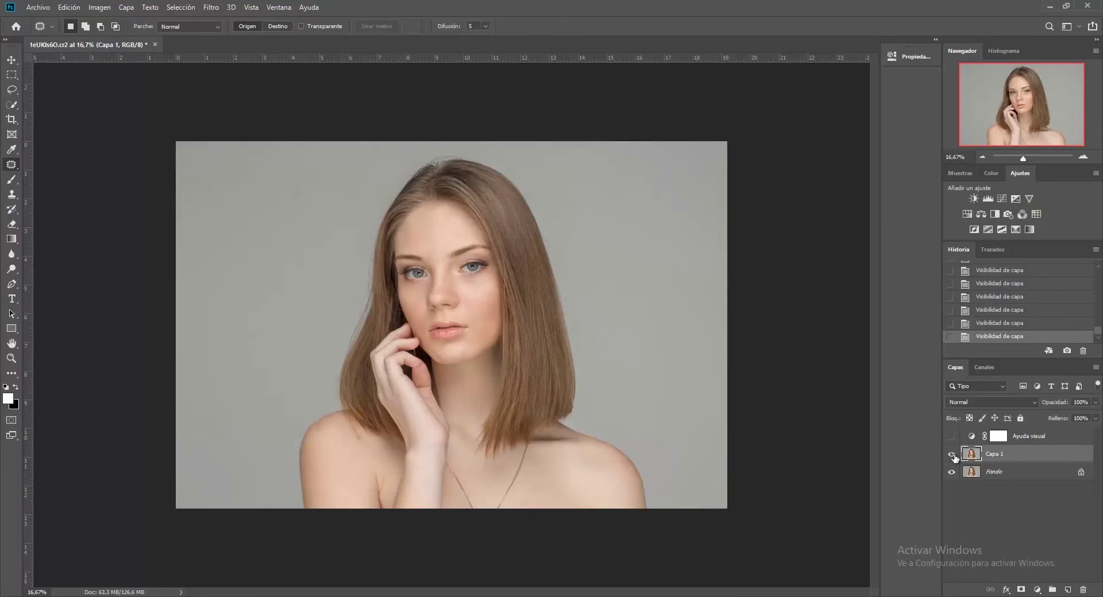
Step: At 25% zoom, patch a small shoulder blemish, deselect, and zoom back out
key(ctrl+plus)
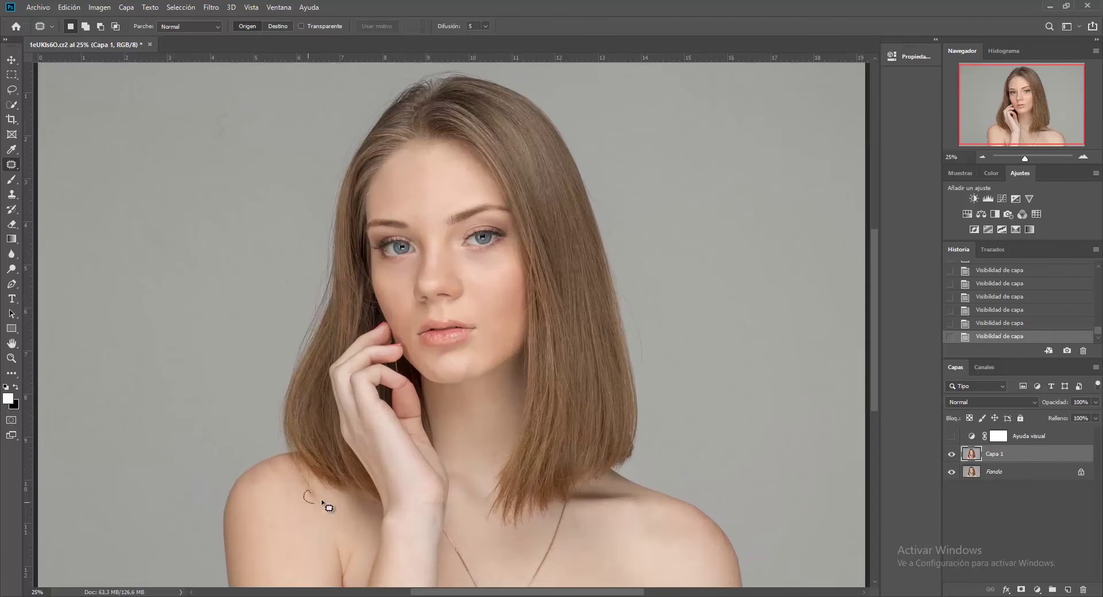
mouse_move(323, 502)
mouse_down()
mouse_move(312, 510)
mouse_move(250, 480)
mouse_move(275, 486)
mouse_up()
key(ctrl+d)
key(ctrl+d)
key(ctrl+d)
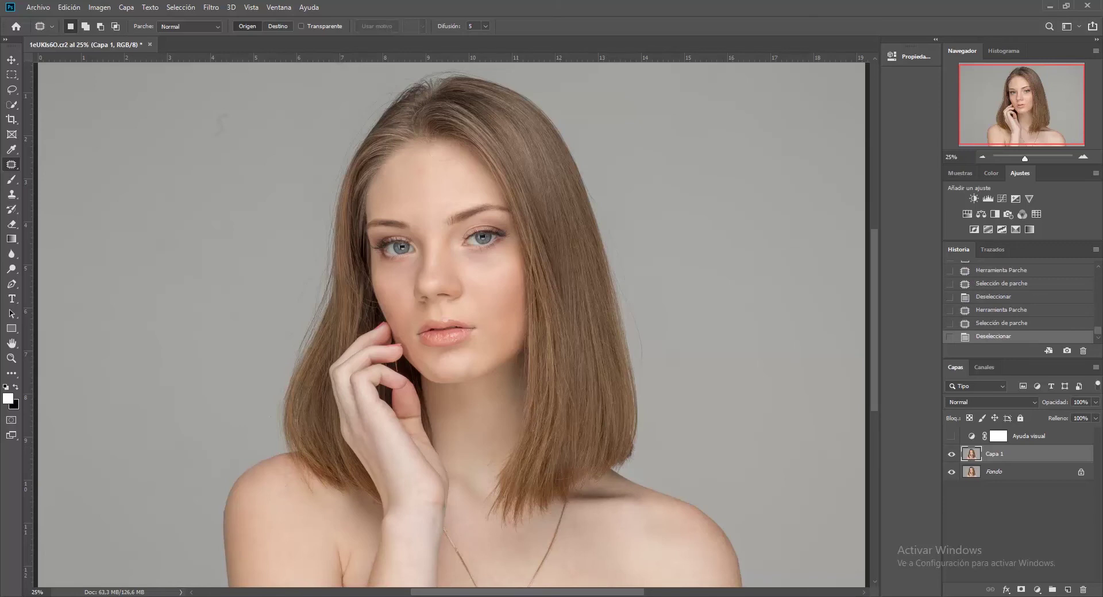
key(ctrl+minus)
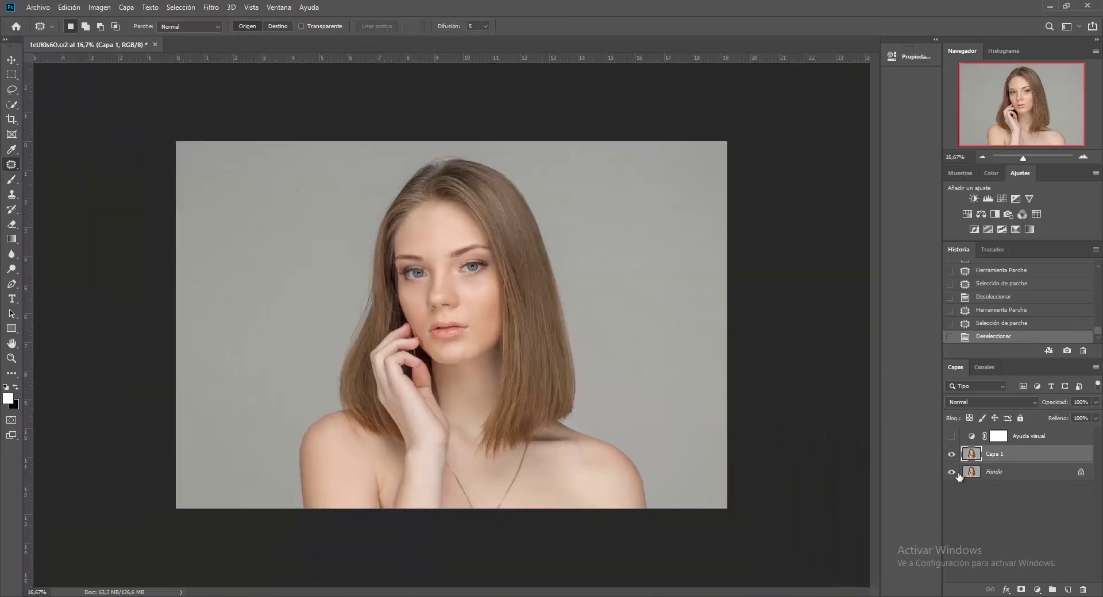
Step: Toggle Capa 1 repeatedly to compare retouched and original, leaving it visible
click(957, 457)
click(957, 456)
click(956, 457)
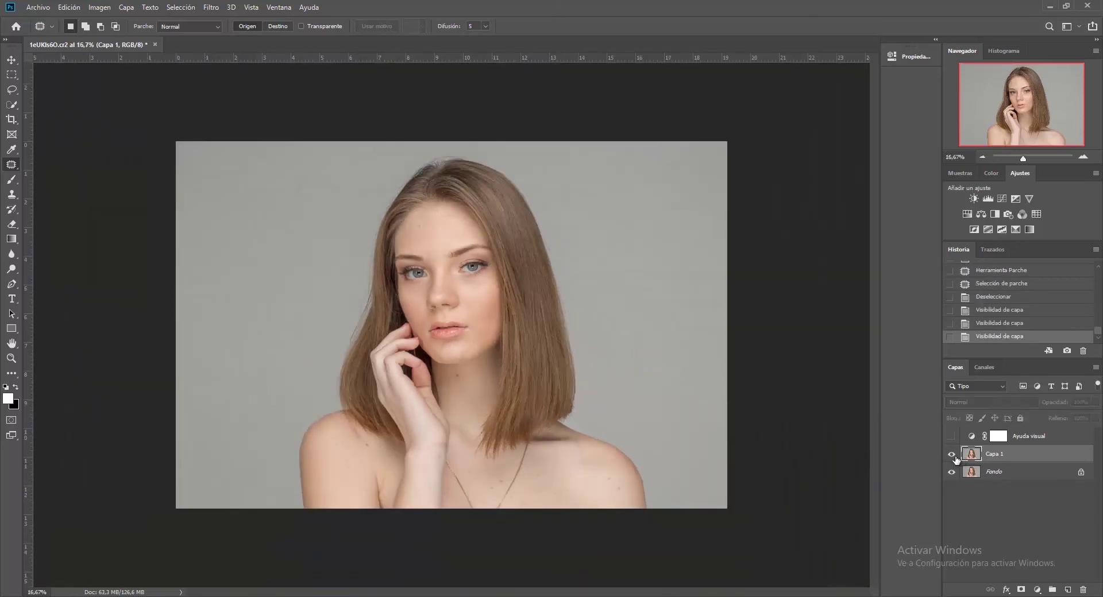
click(956, 457)
click(956, 458)
click(956, 457)
click(956, 458)
click(956, 457)
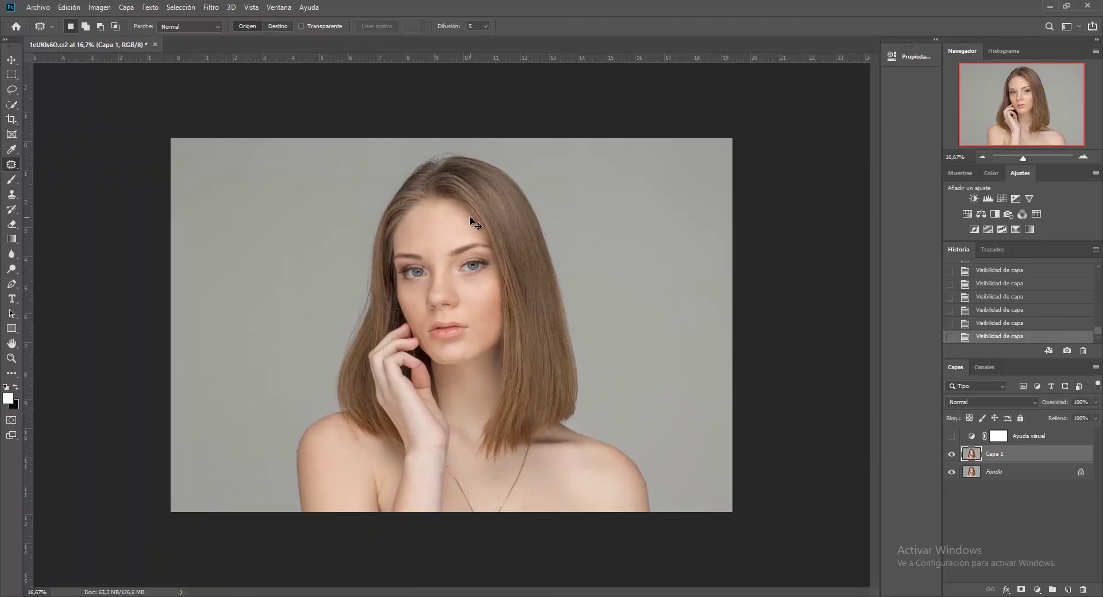
Step: At 25% zoom, patch out three more small spots with the Patch tool
key(ctrl+plus)
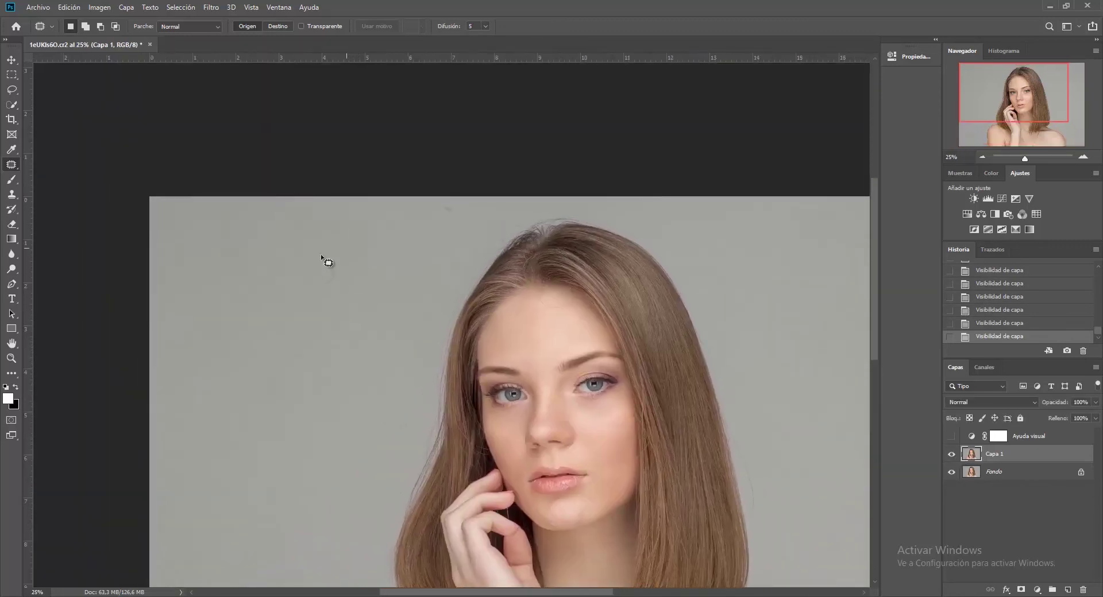
mouse_move(320, 256)
mouse_down()
mouse_move(320, 299)
mouse_move(296, 325)
mouse_up()
key(ctrl+d)
drag(432, 200, 424, 253)
key(ctrl+d)
drag(331, 259, 353, 332)
Step: Zoom out to the whole image and compare Capa 1 against the original again
scroll(353, 329, down, 3)
scroll(353, 328, right, 5)
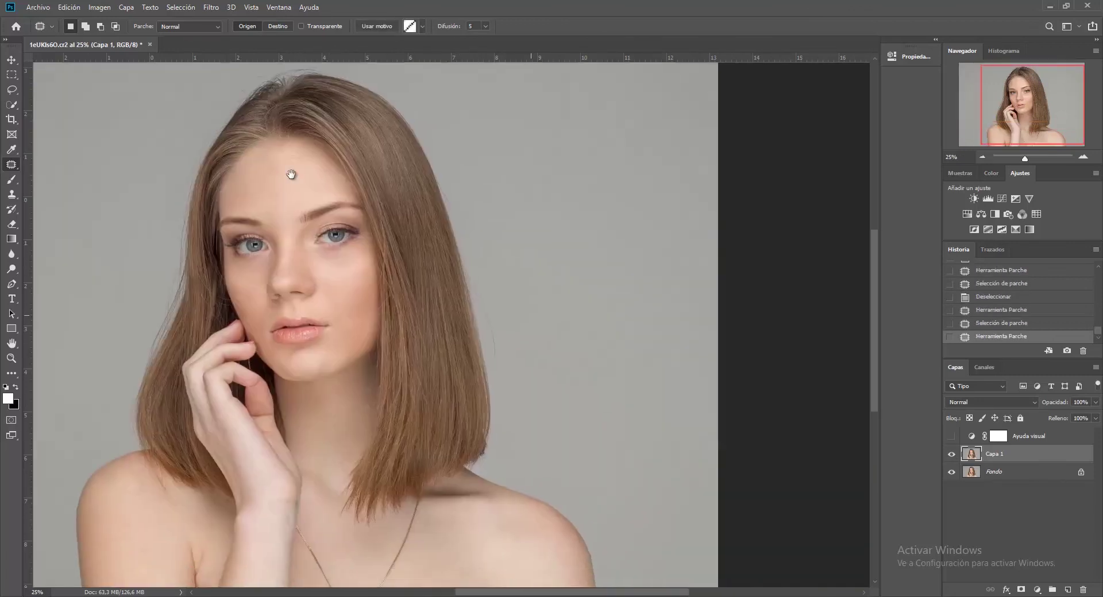
drag(624, 184, 793, 76)
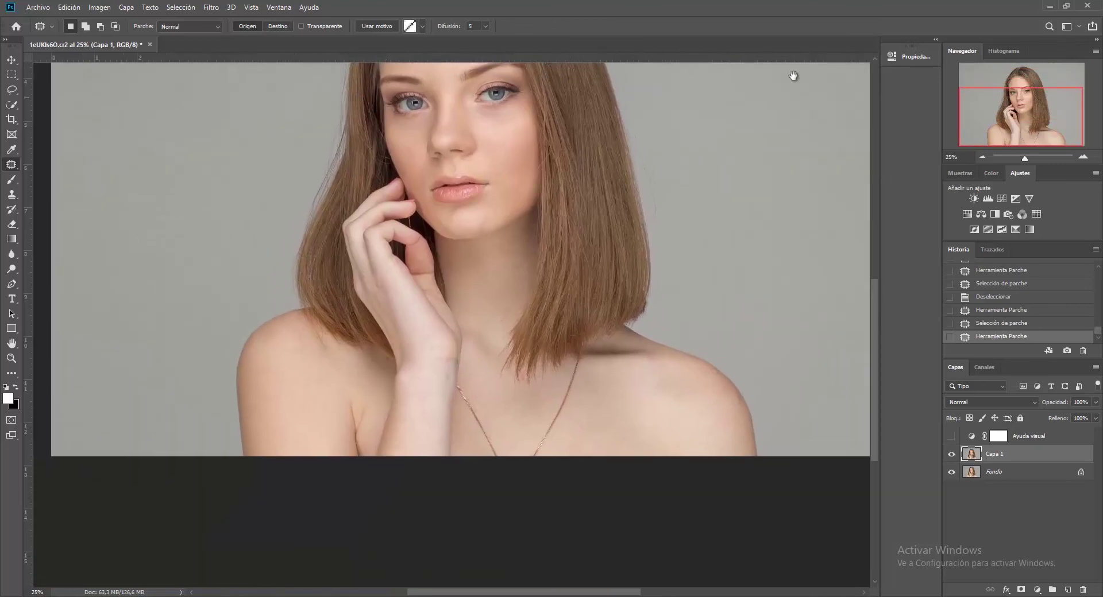
key(ctrl+minus)
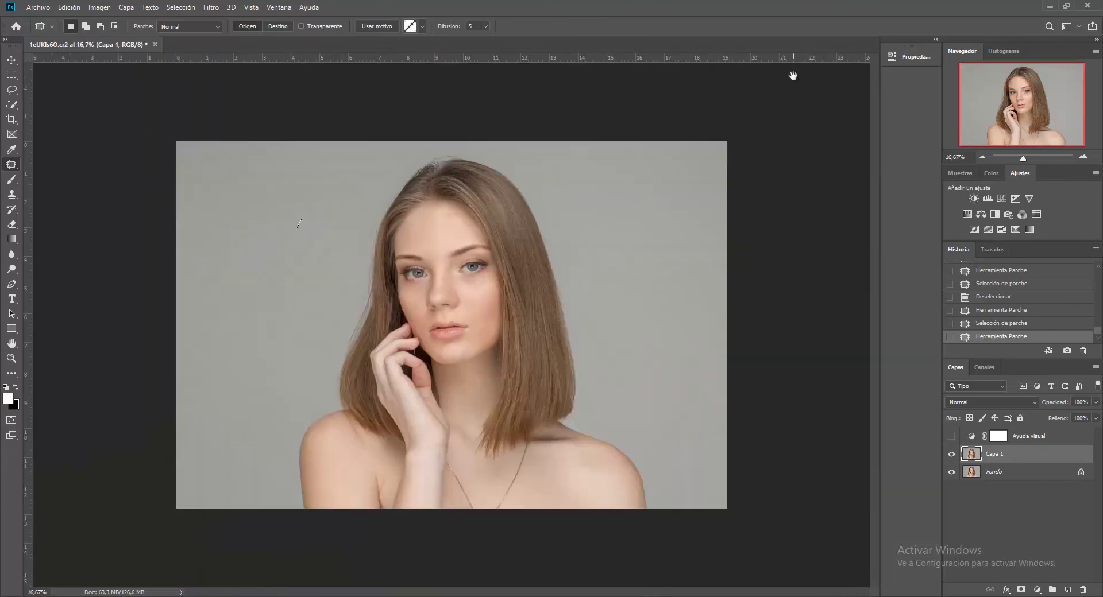
click(952, 454)
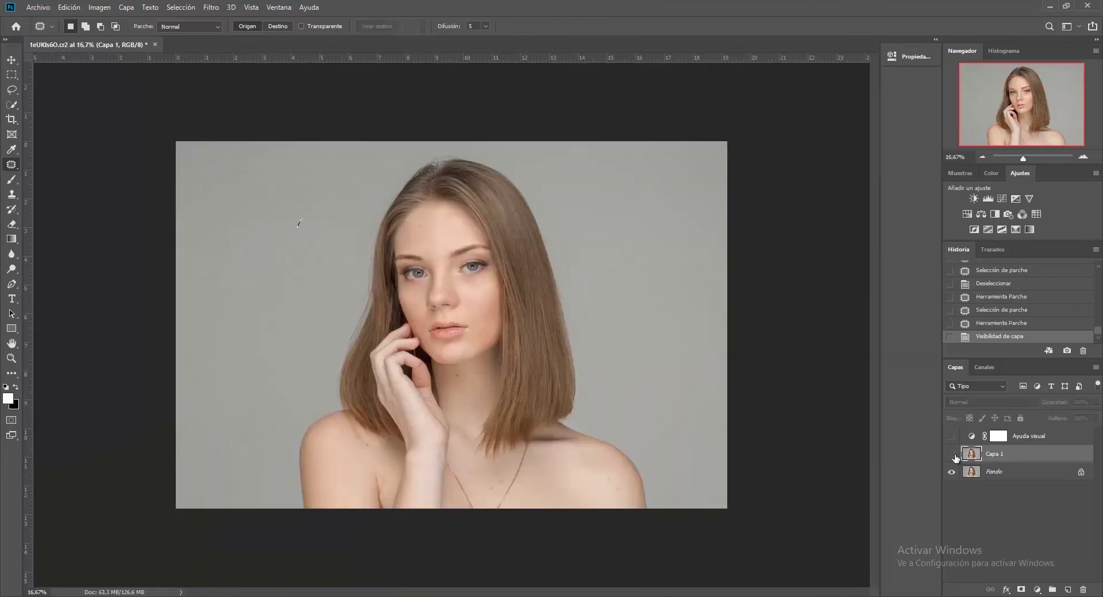
click(953, 455)
click(953, 454)
click(953, 455)
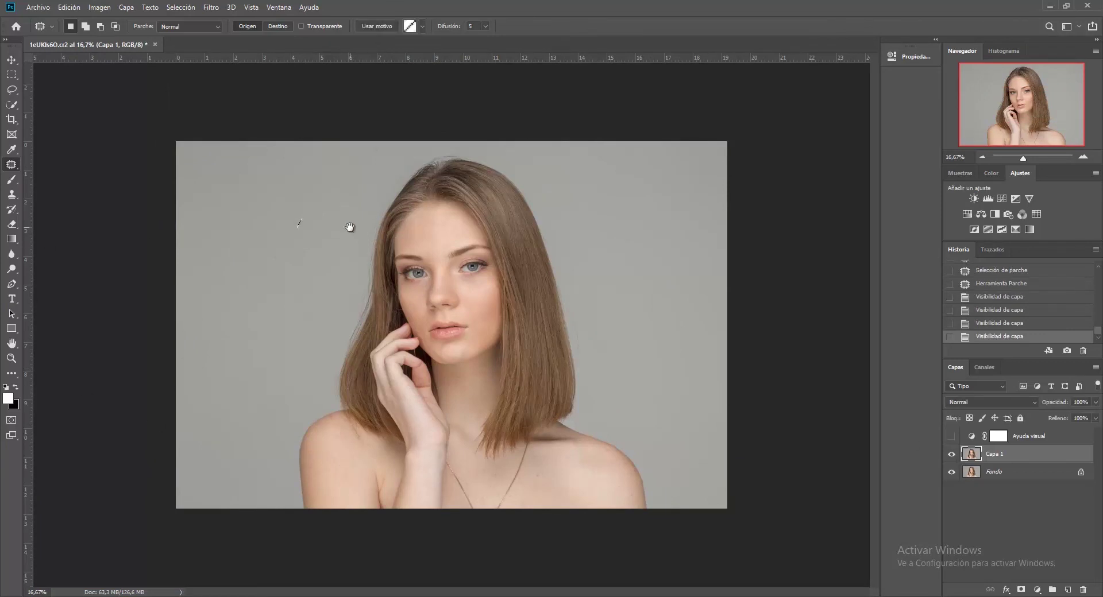
Step: Clear the leftover selection, inspect at 25%, then do a final before/after toggle with Capa 1 visible
key(ctrl+d)
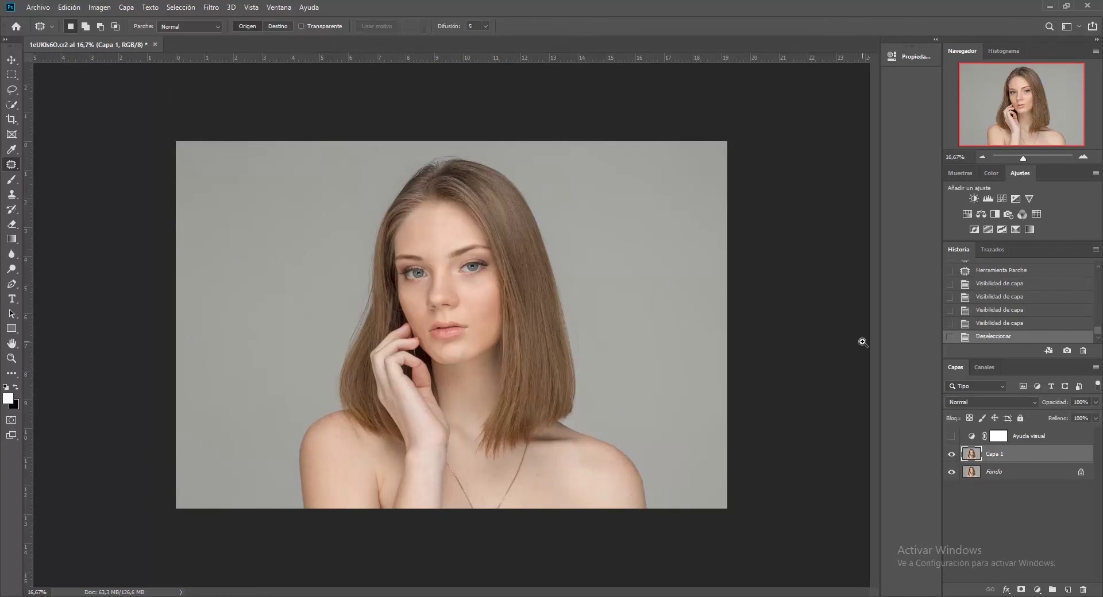
key(ctrl+plus)
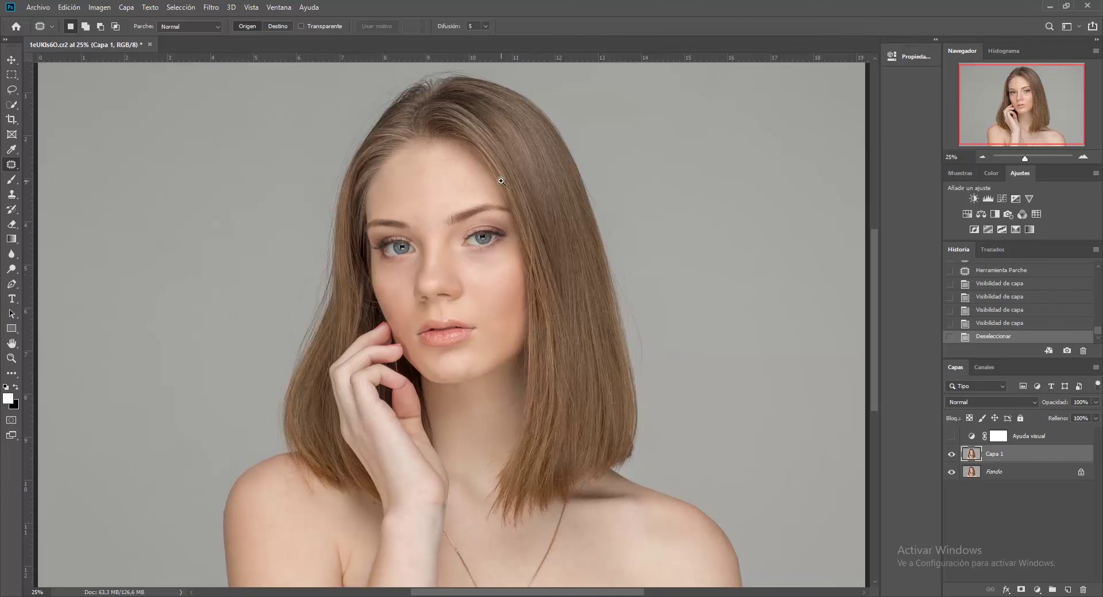
key(ctrl+minus)
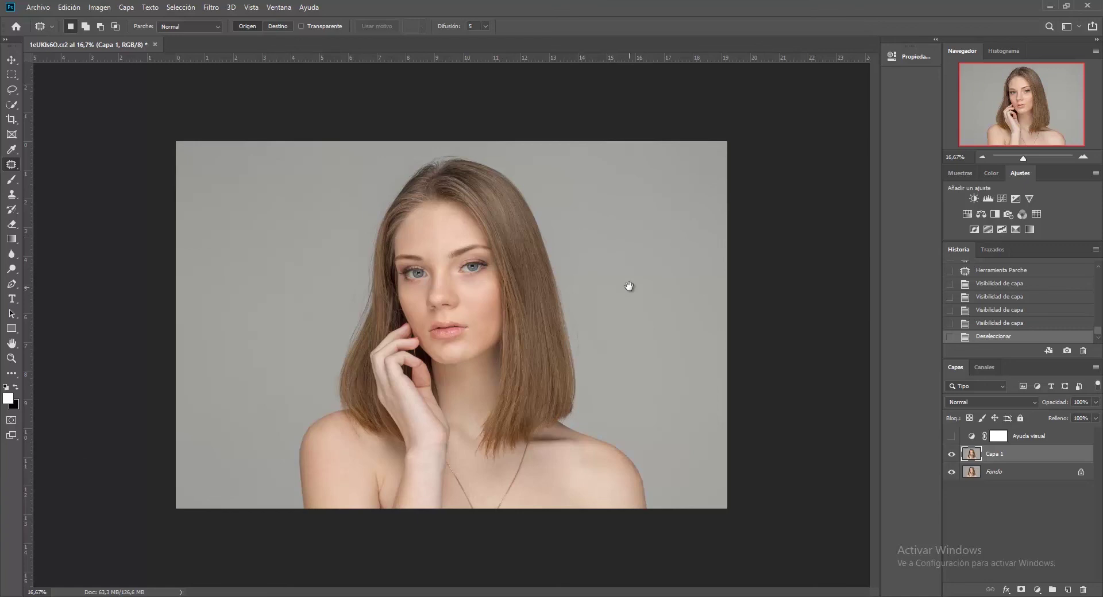
click(957, 457)
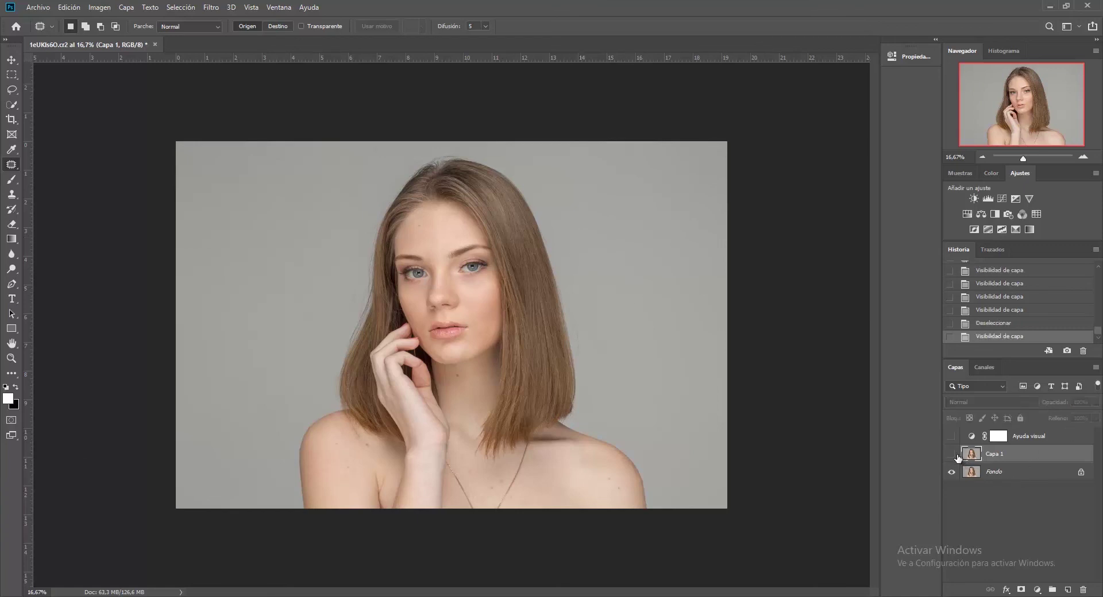
click(952, 456)
click(951, 456)
click(951, 456)
click(951, 455)
click(952, 456)
click(951, 455)
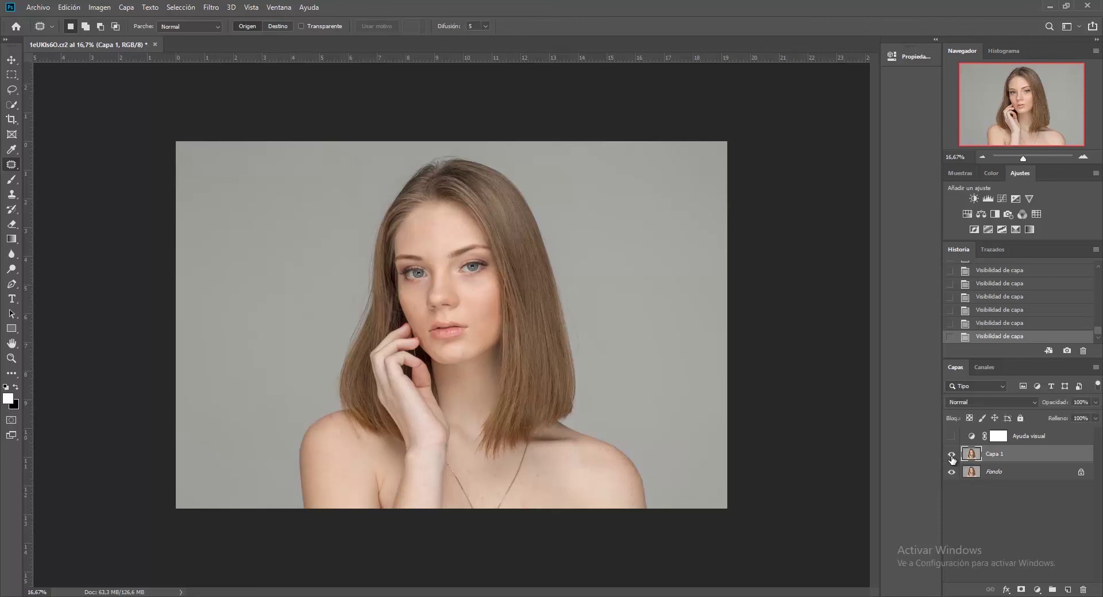